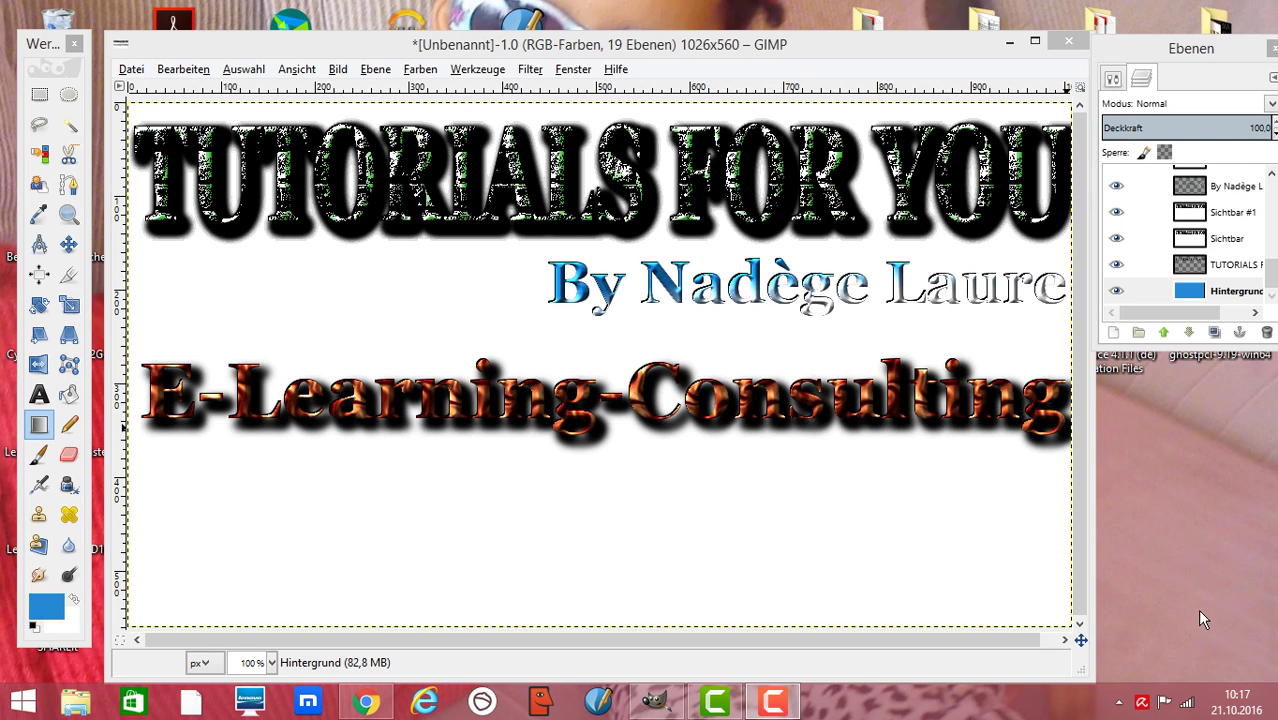
Step: Create a new blank white image 1008×560 pixels via Datei > Neu
click(128, 70)
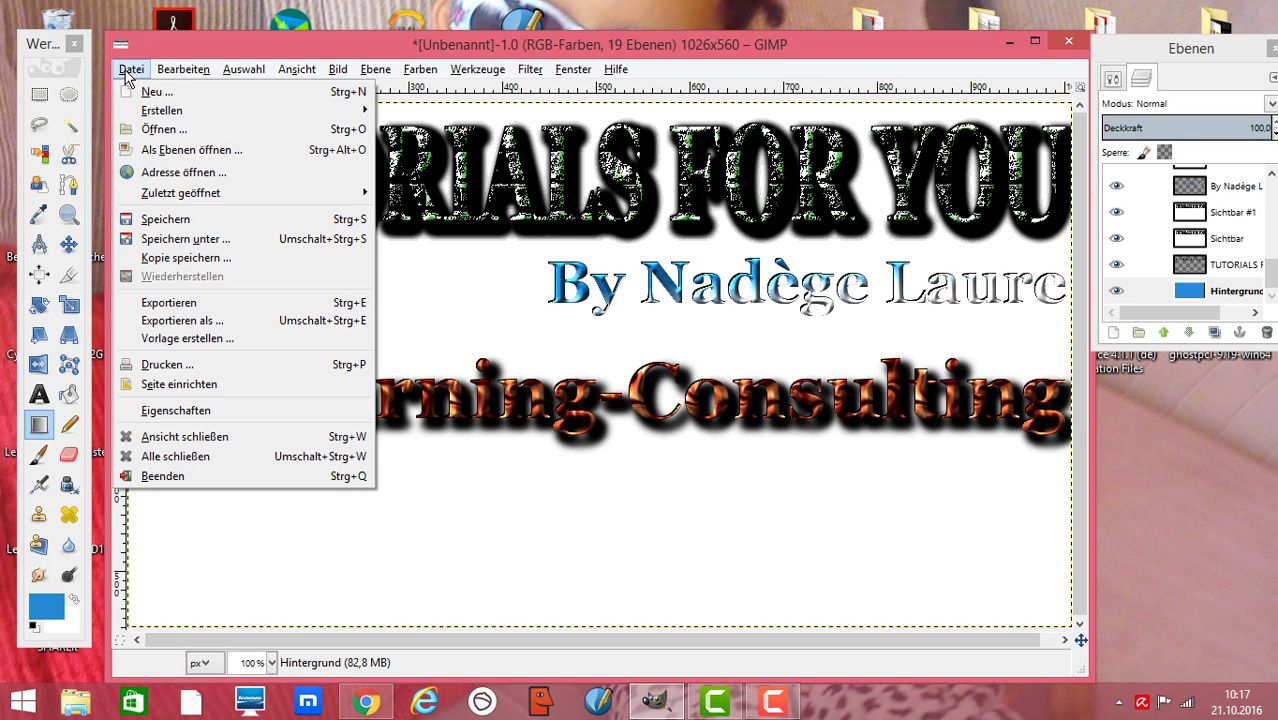
click(150, 91)
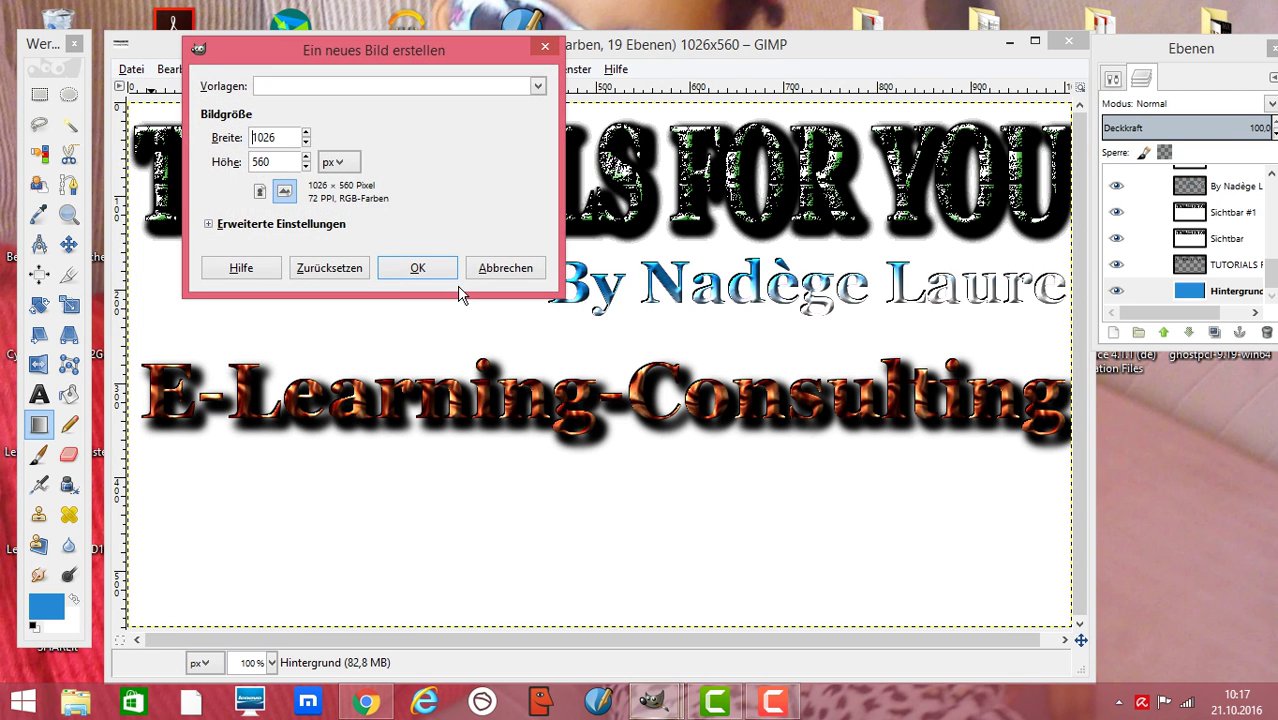
drag(280, 138, 205, 137)
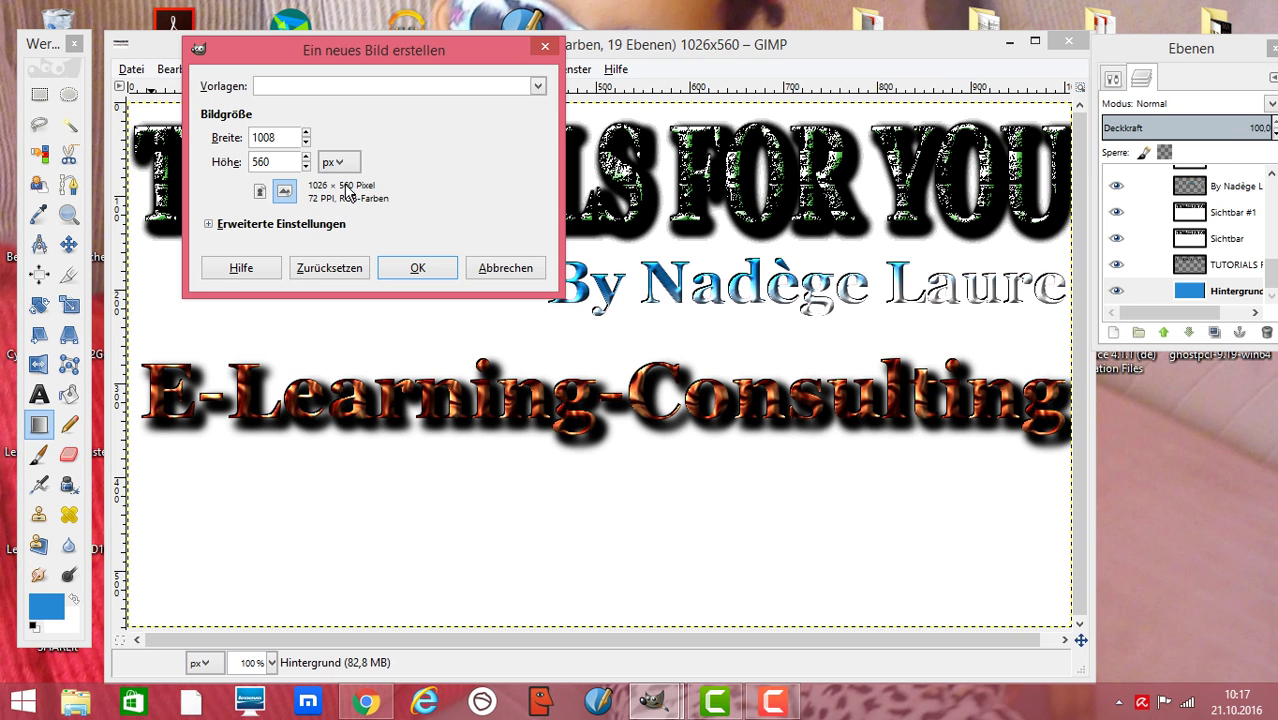
click(418, 271)
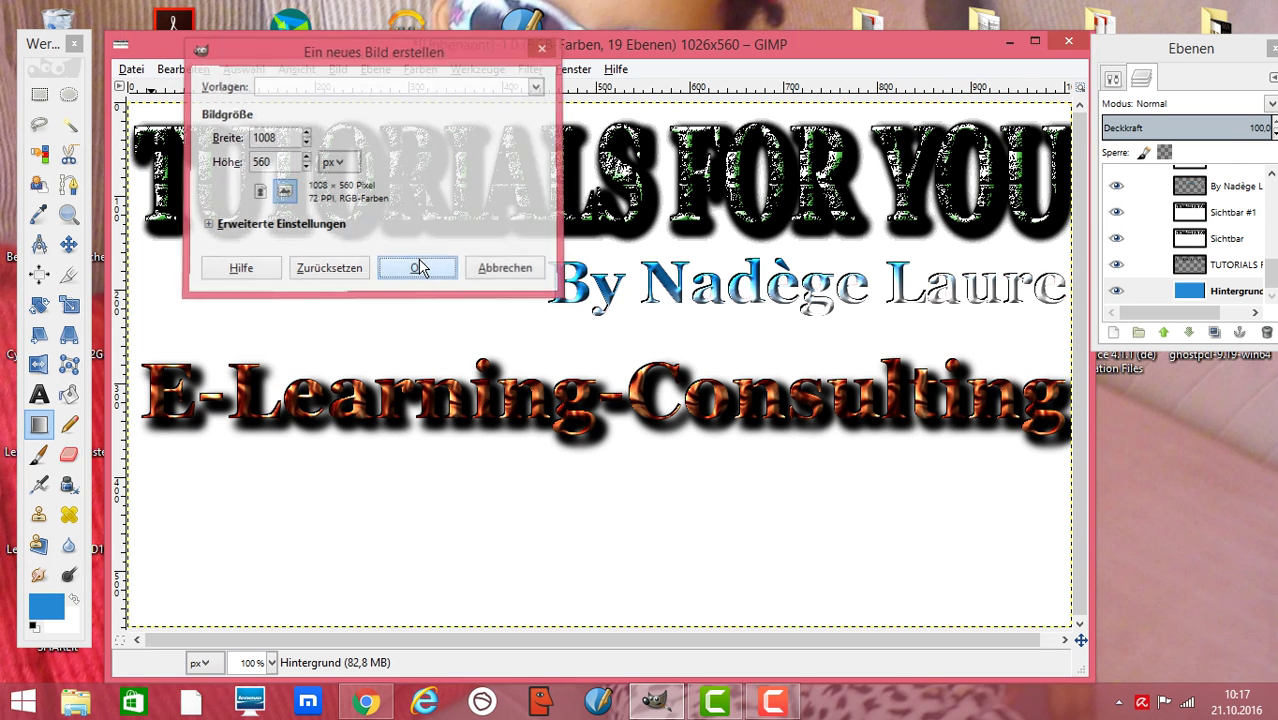
drag(481, 52, 548, 69)
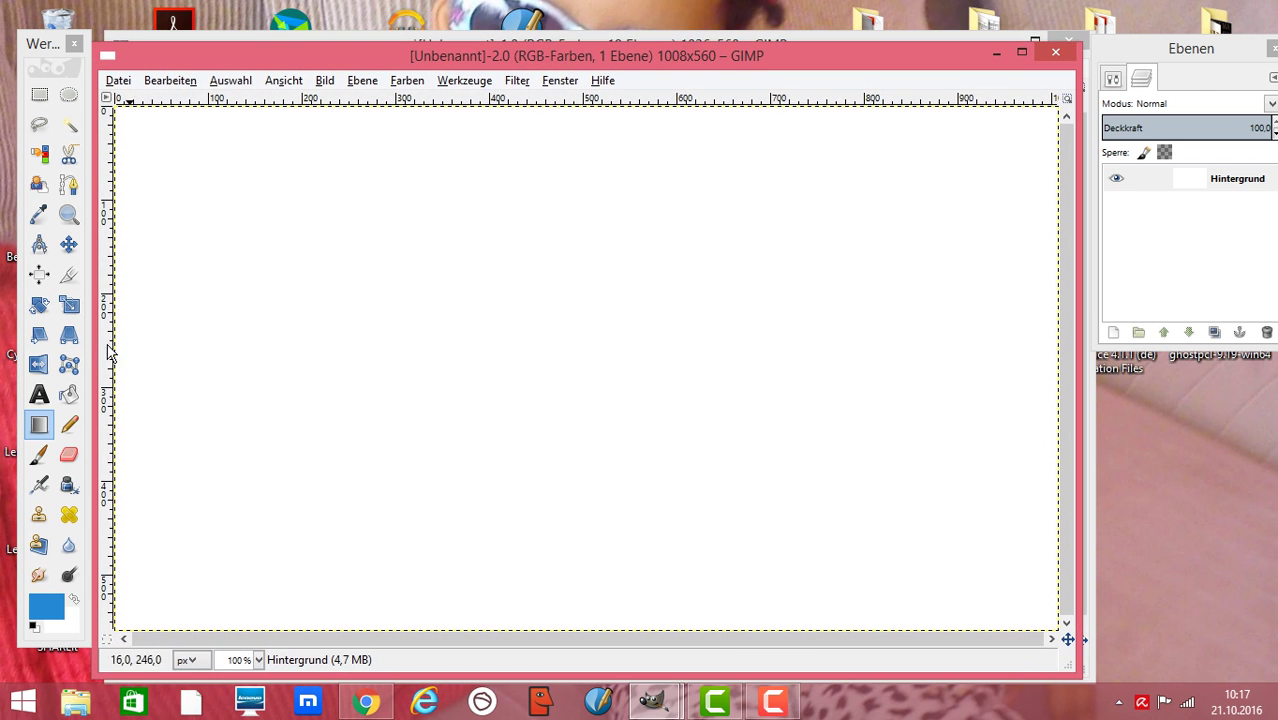
Step: Draw a text box over the whole canvas and type 'TUTORIALS FOR ALL'
click(39, 394)
drag(125, 120, 1048, 622)
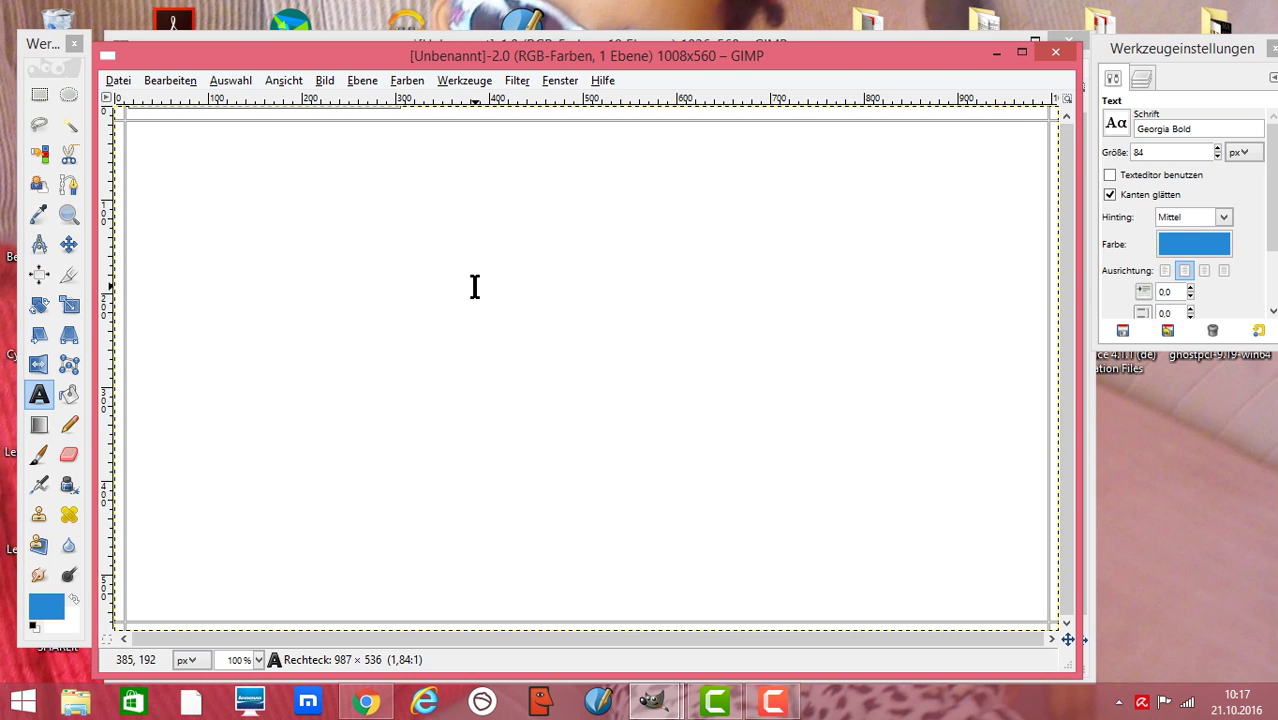
text(TU)
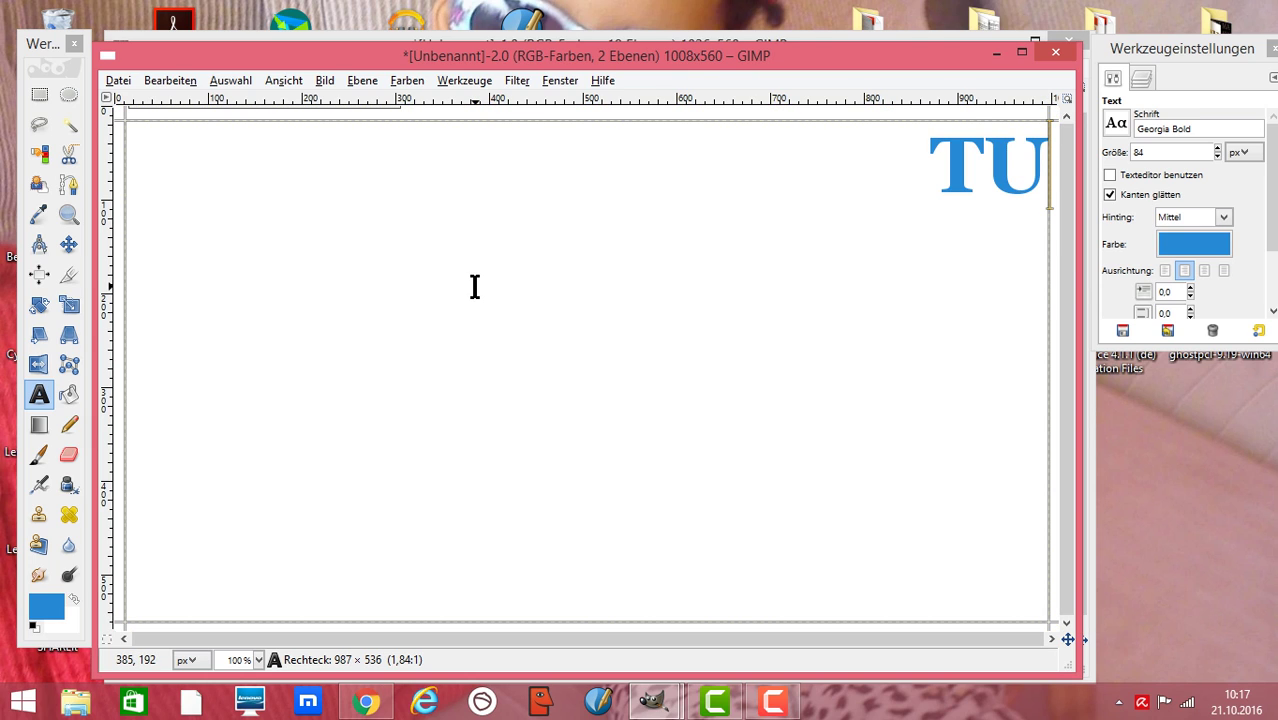
key(BackSpace)
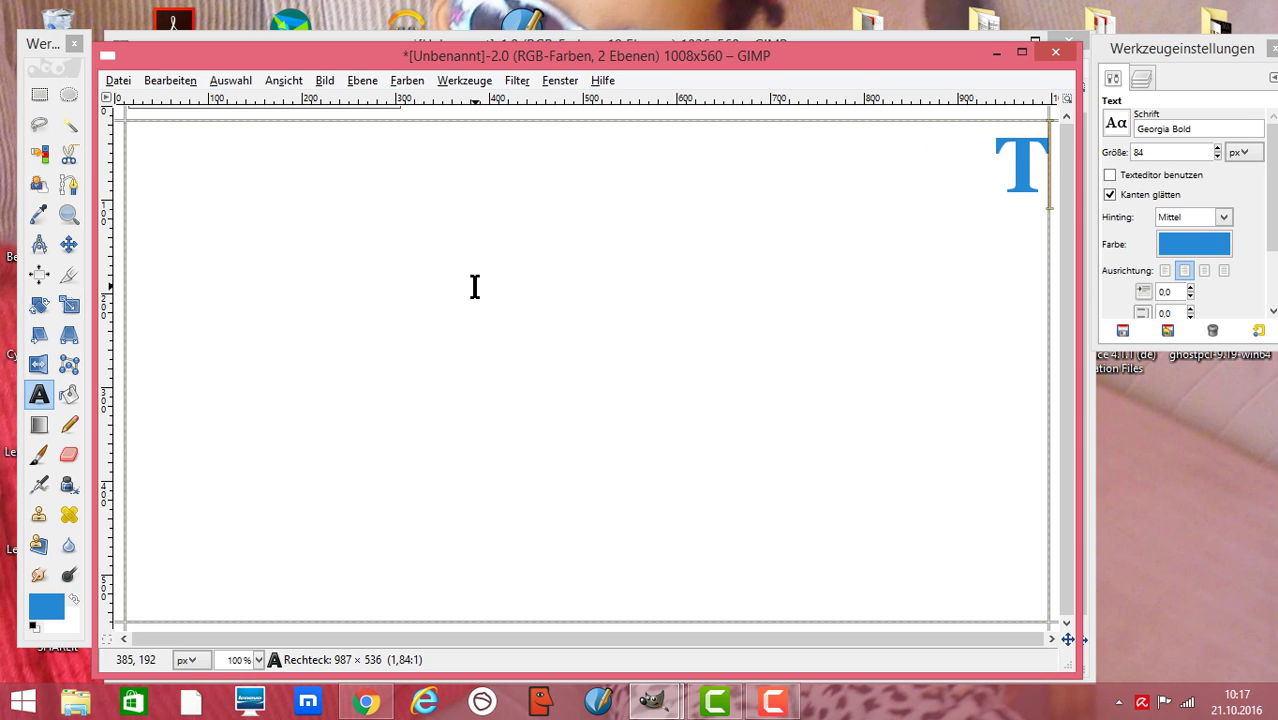
text(UTORIAL)
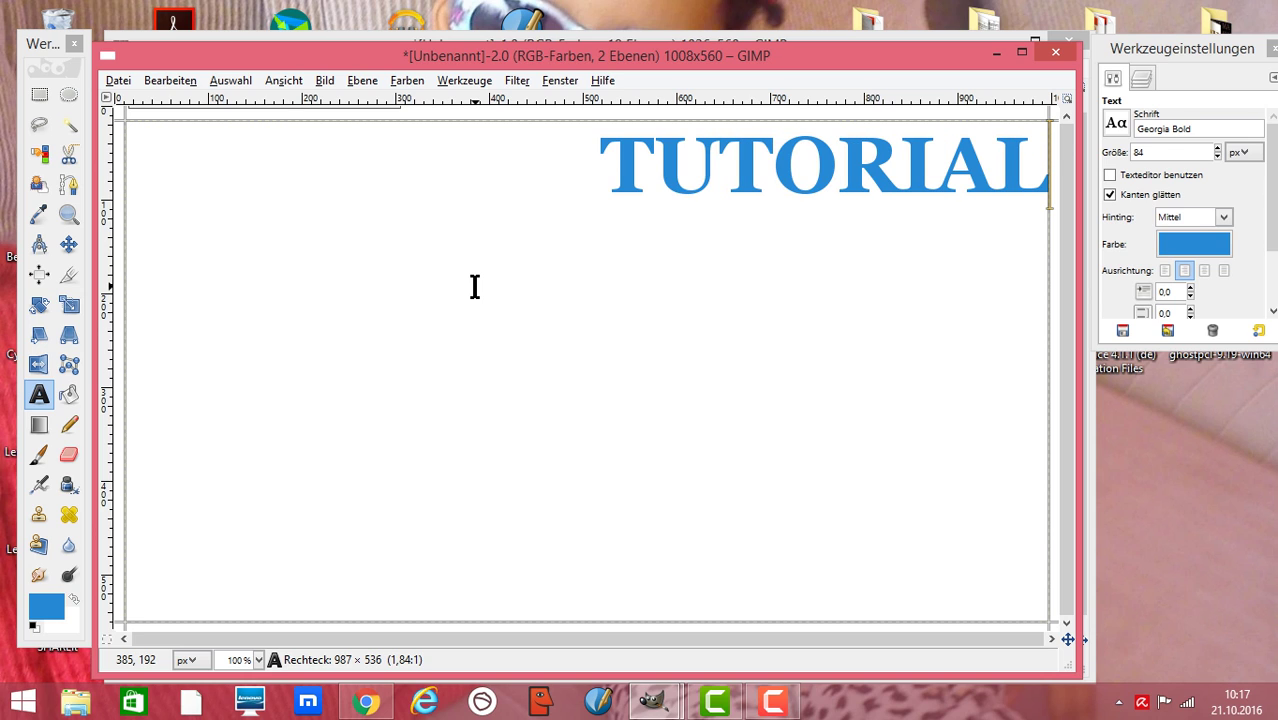
text(S FO)
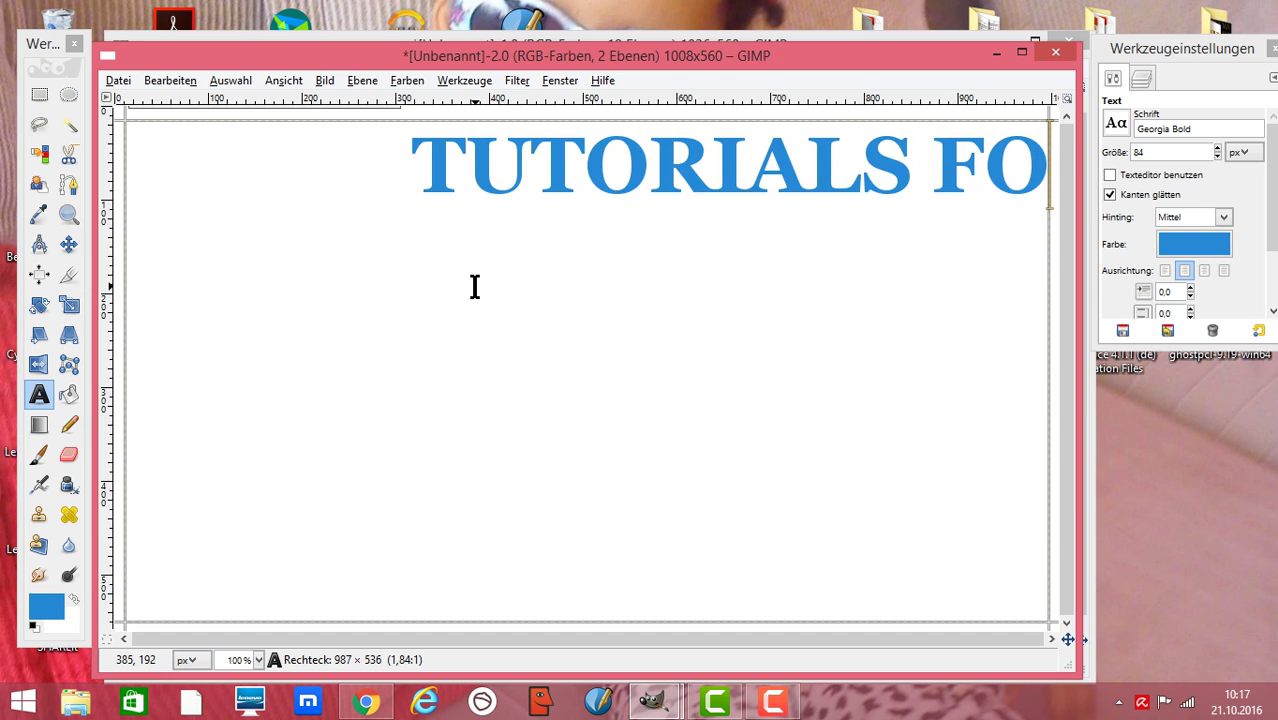
text(R ALL)
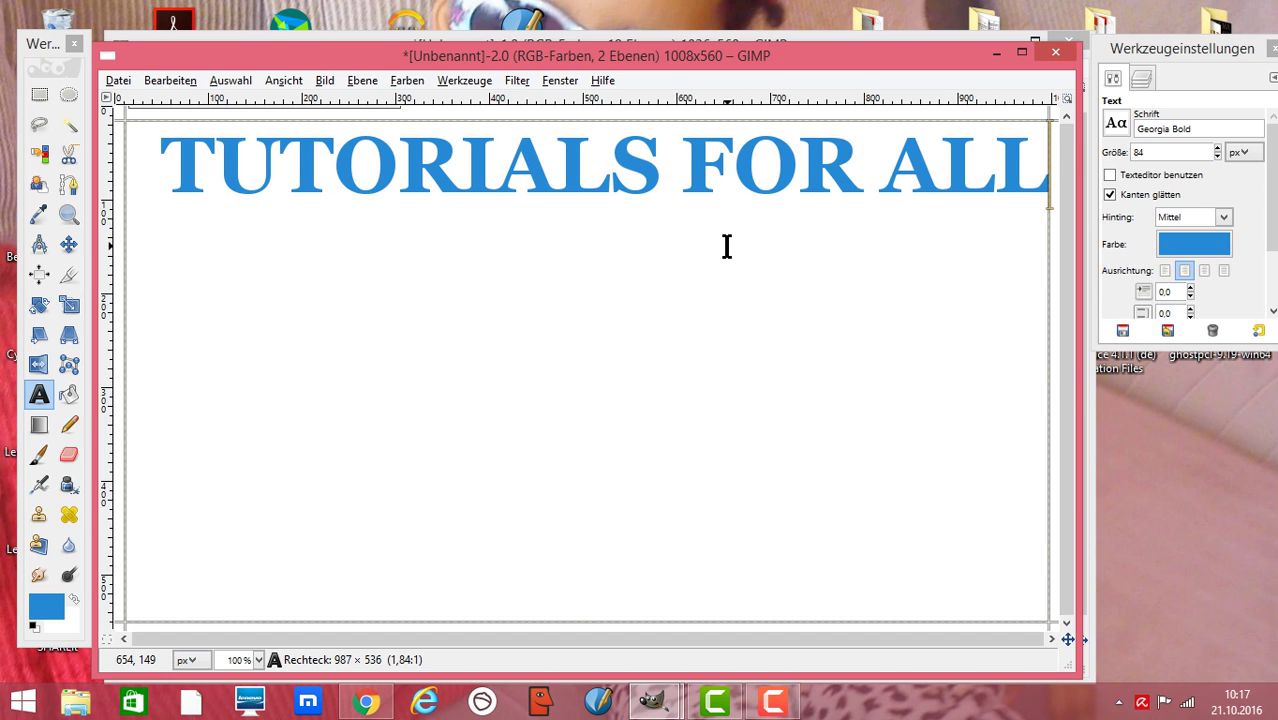
Step: Raise the Georgia Bold text size from 84 to 87
click(1218, 148)
click(1218, 148)
click(1218, 148)
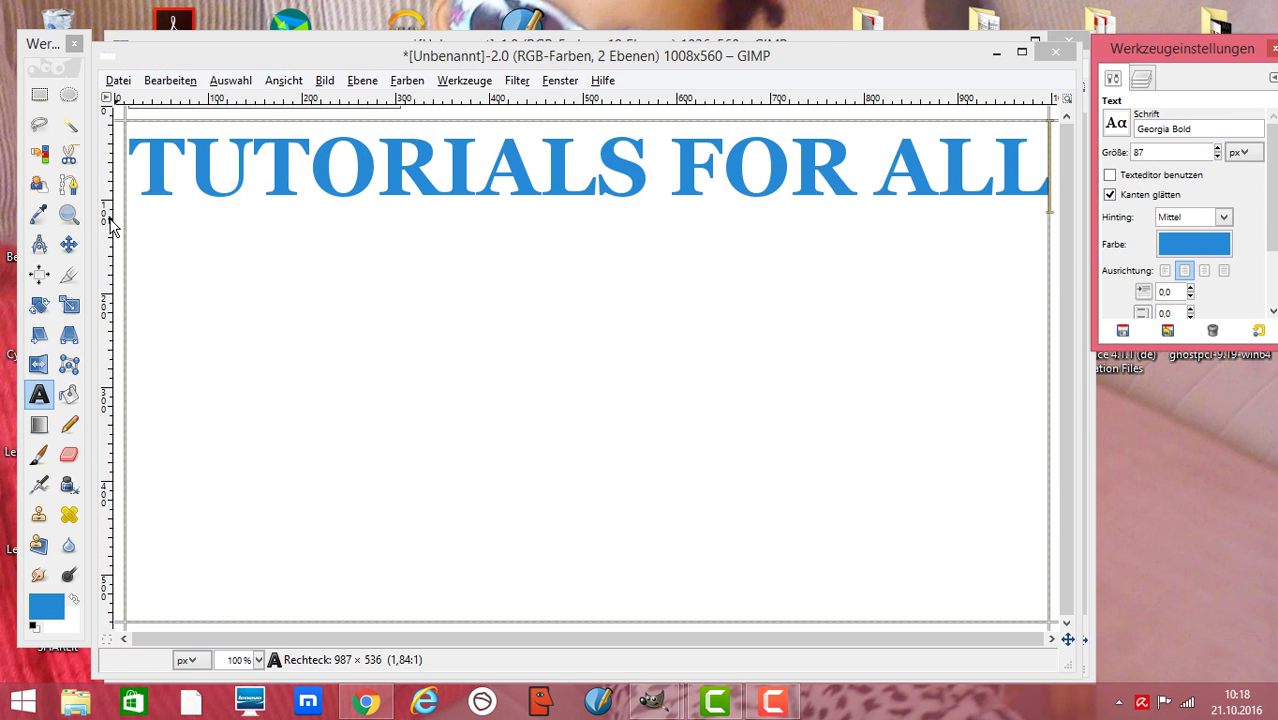
Step: Nudge the text layer, then scale it unlinked to 991×1918 px so letters stretch taller
click(69, 246)
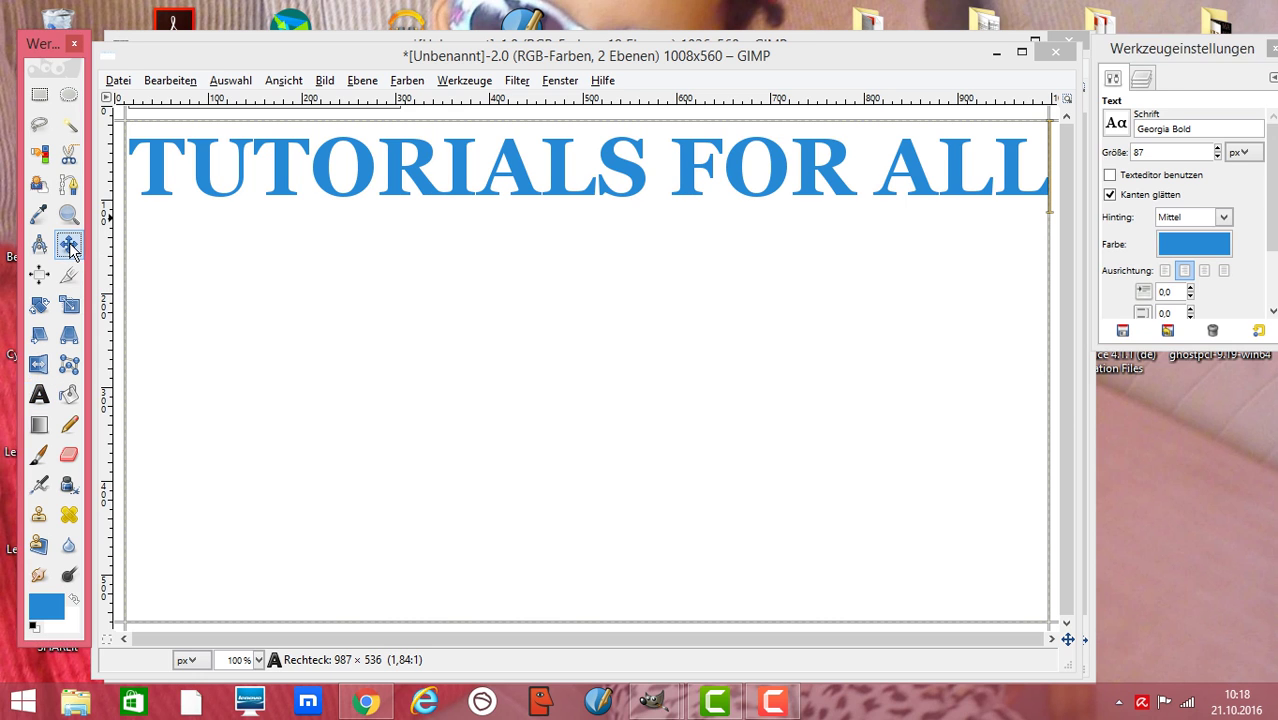
drag(489, 165, 494, 290)
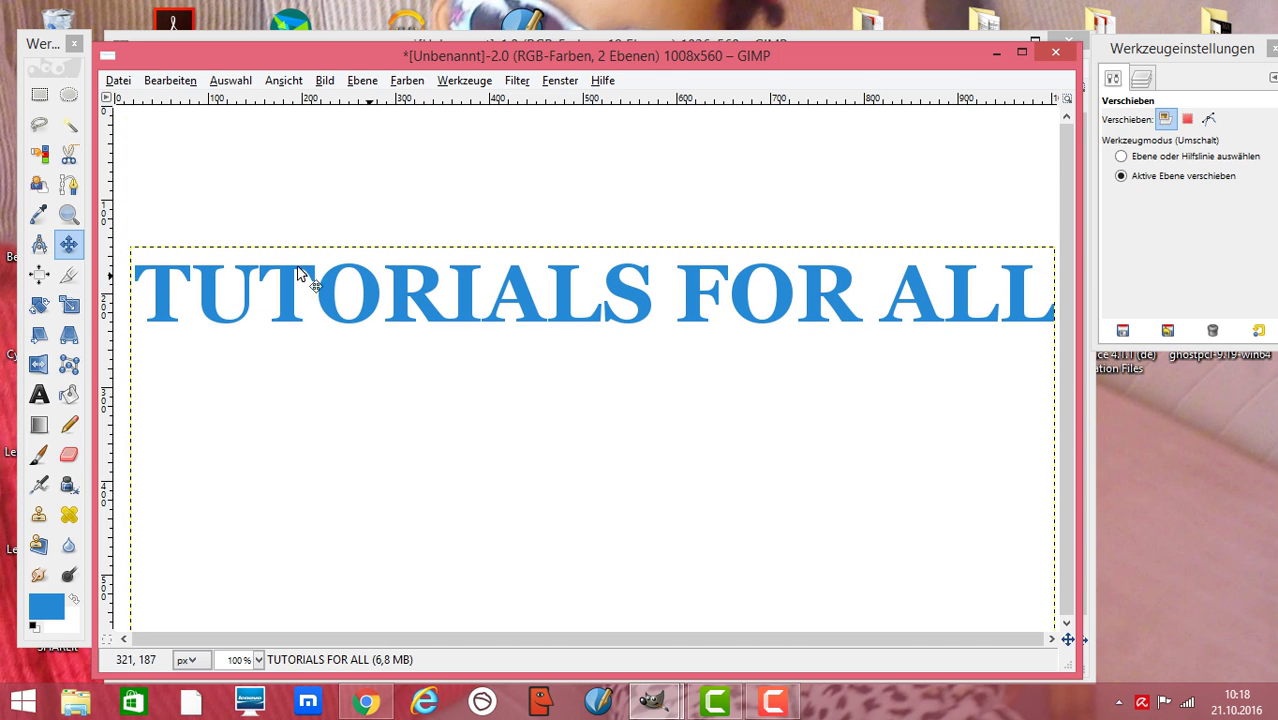
click(70, 308)
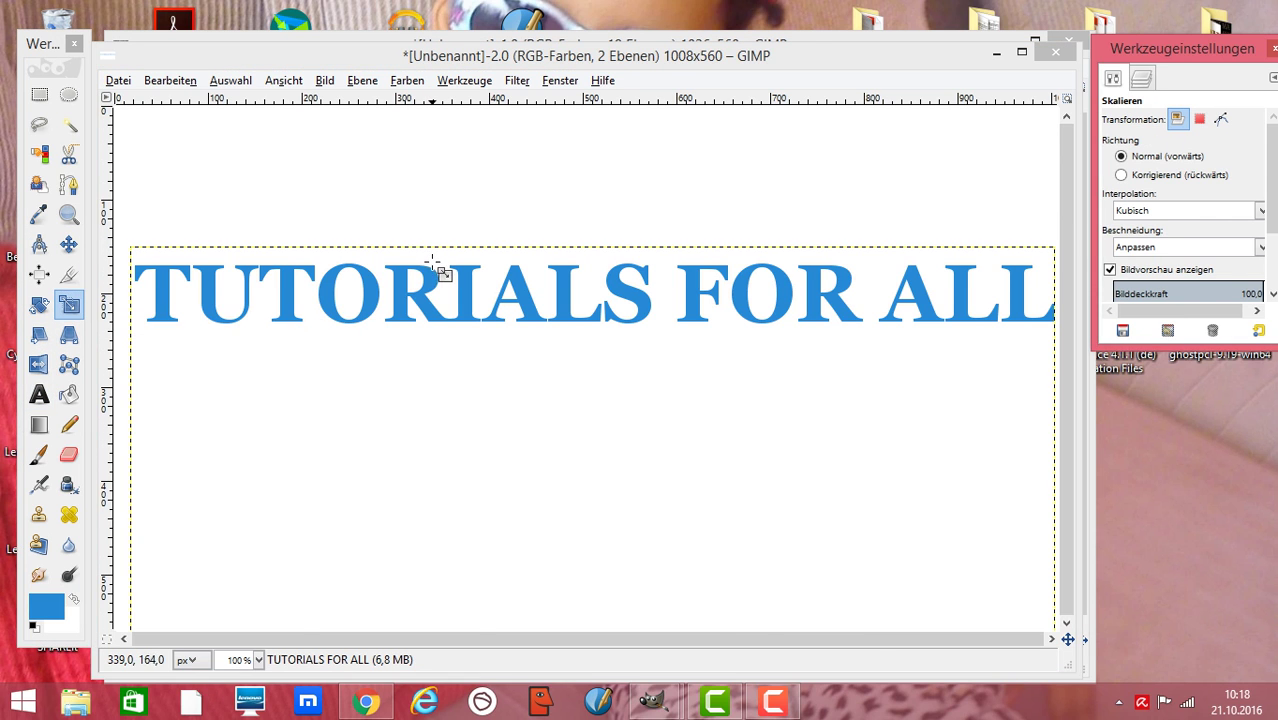
click(432, 277)
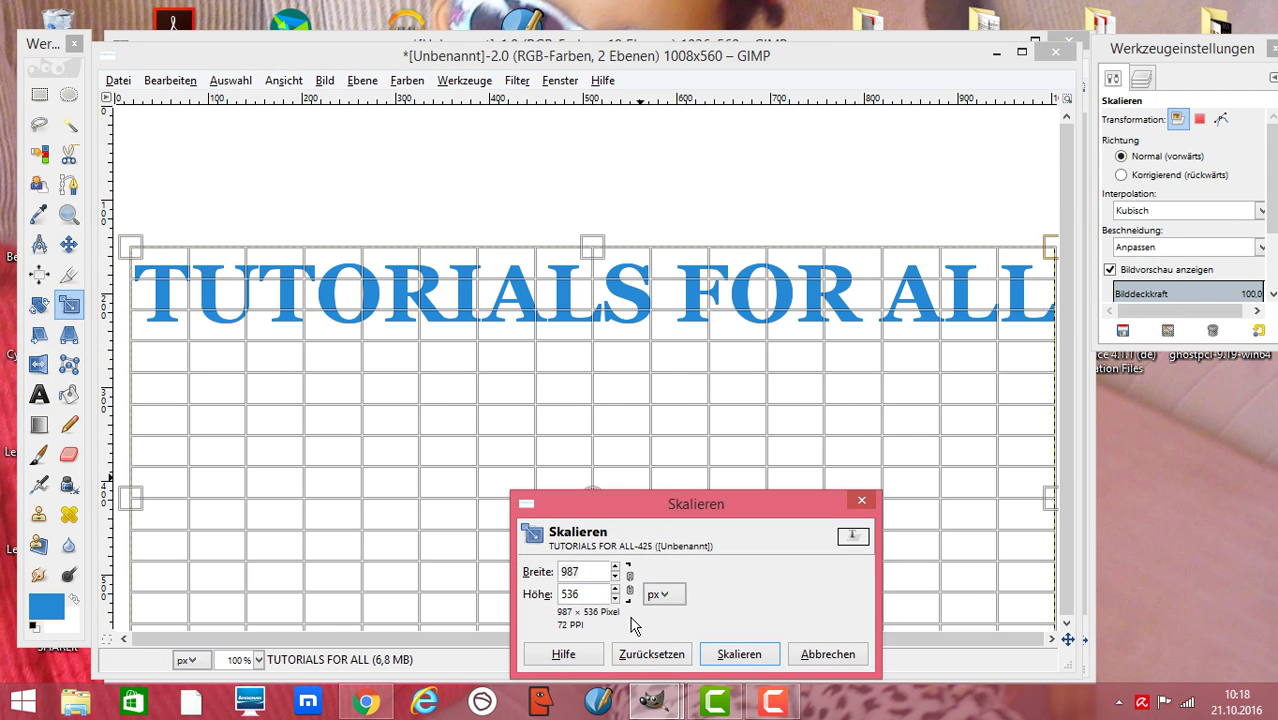
click(615, 567)
click(615, 567)
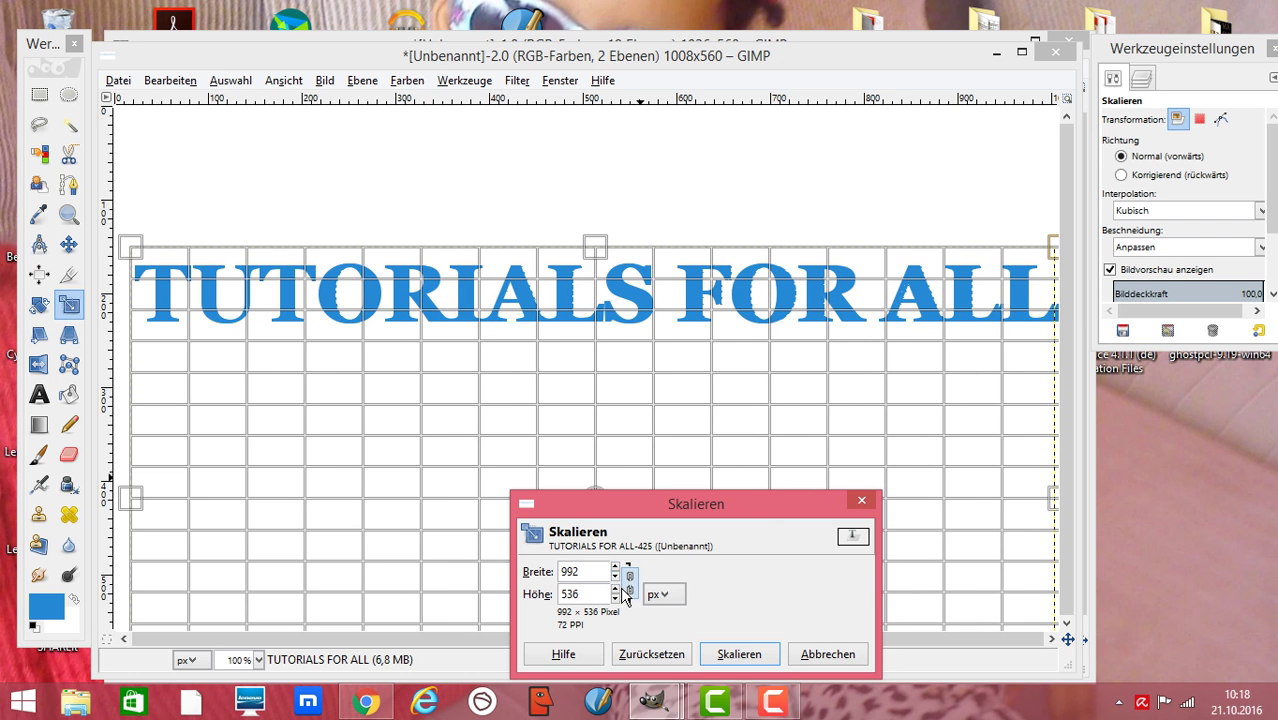
click(615, 578)
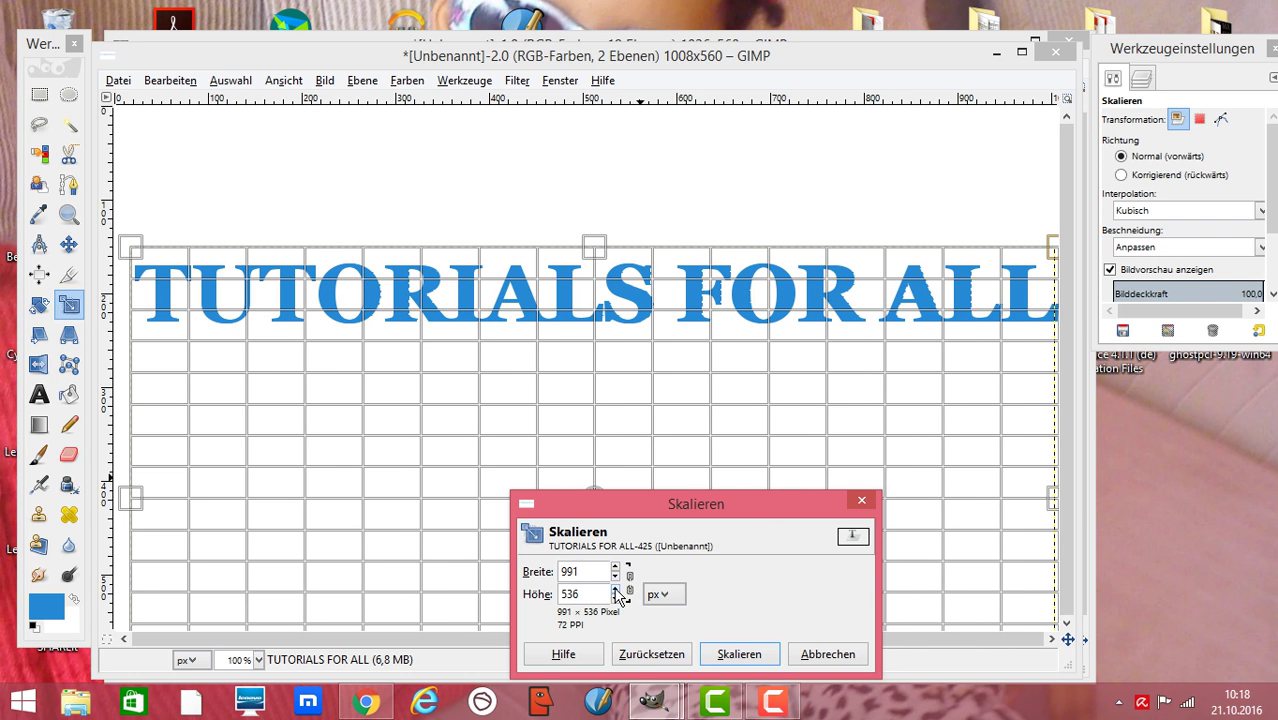
drag(616, 589, 616, 589)
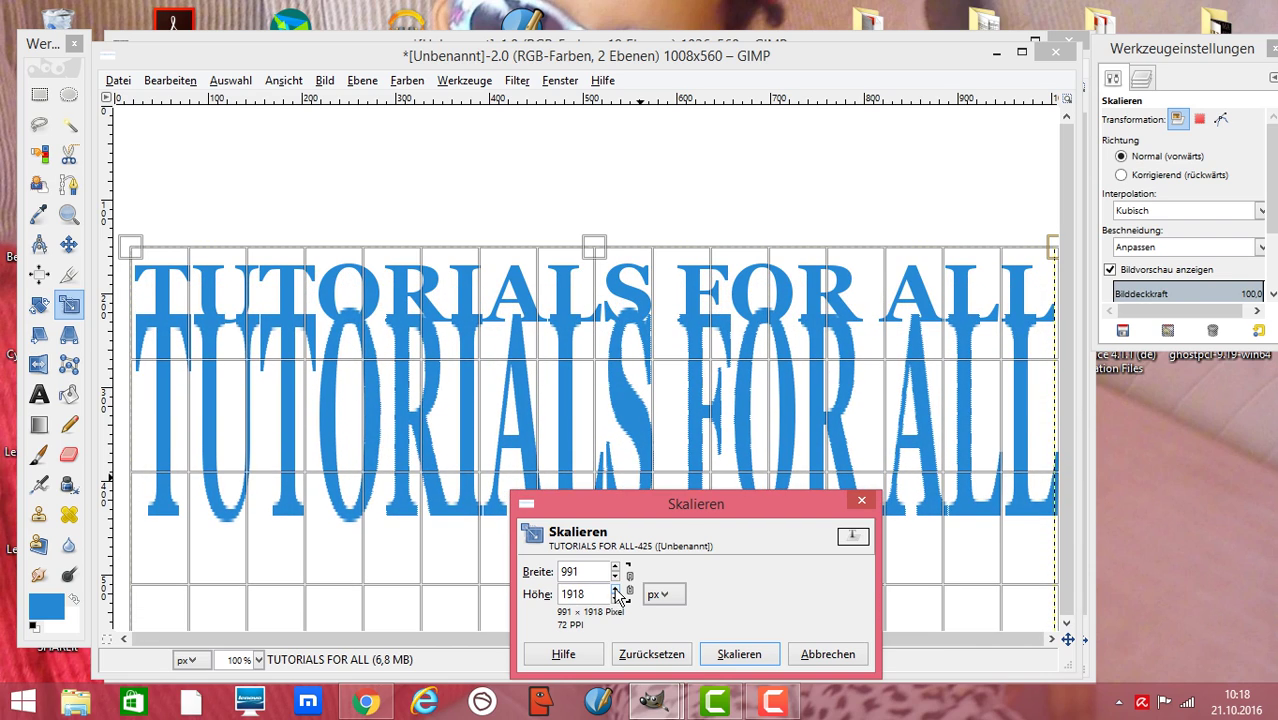
click(731, 655)
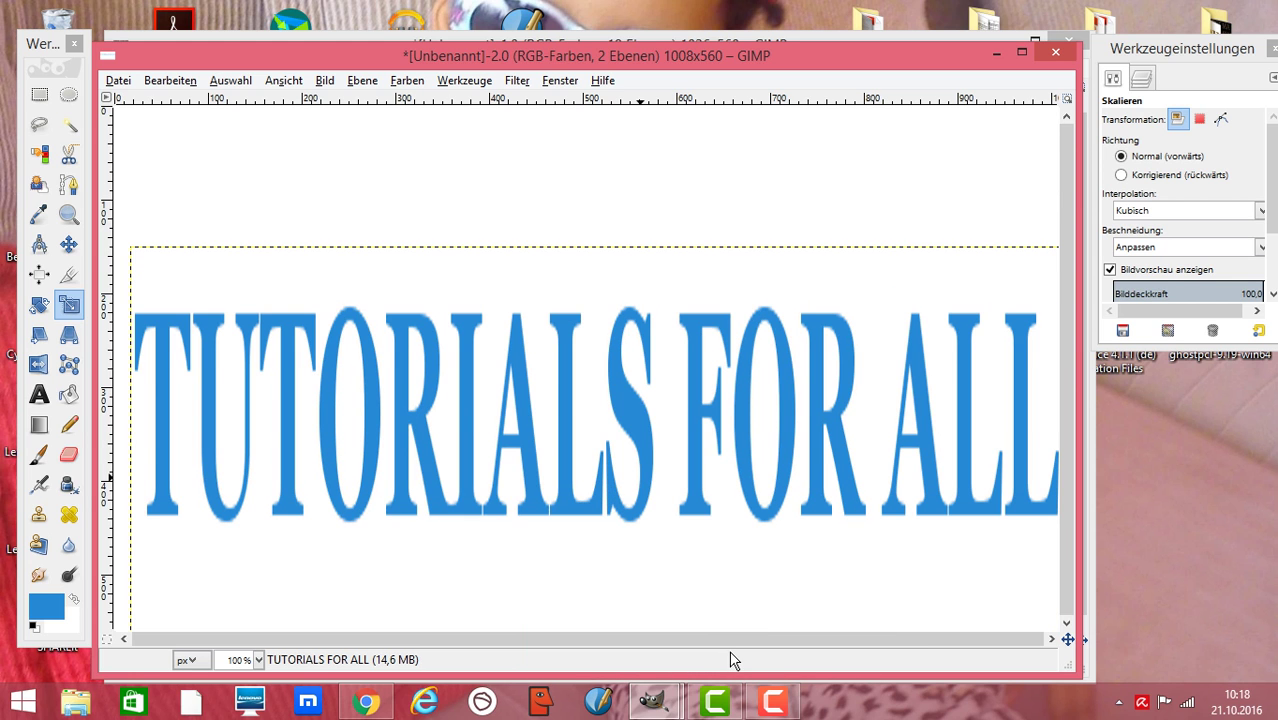
Step: Move the text layer to the canvas top and rescale it to 992×3609 px
click(69, 244)
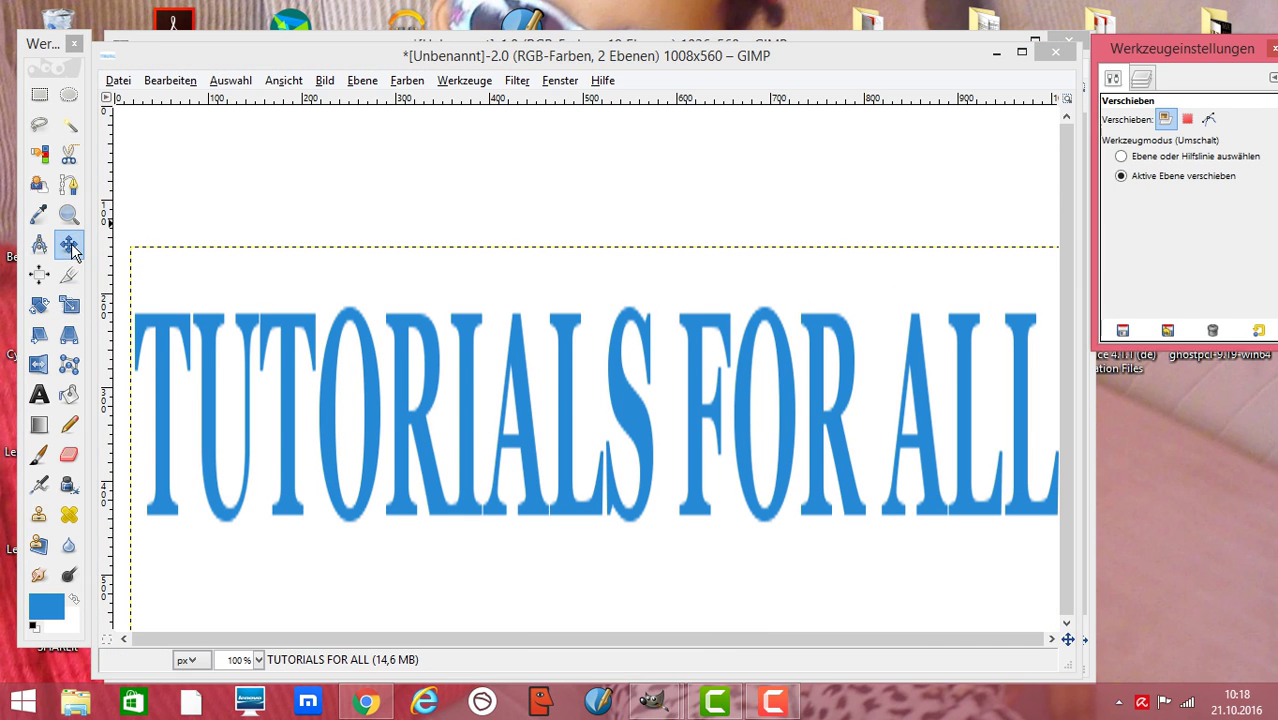
drag(507, 378, 500, 205)
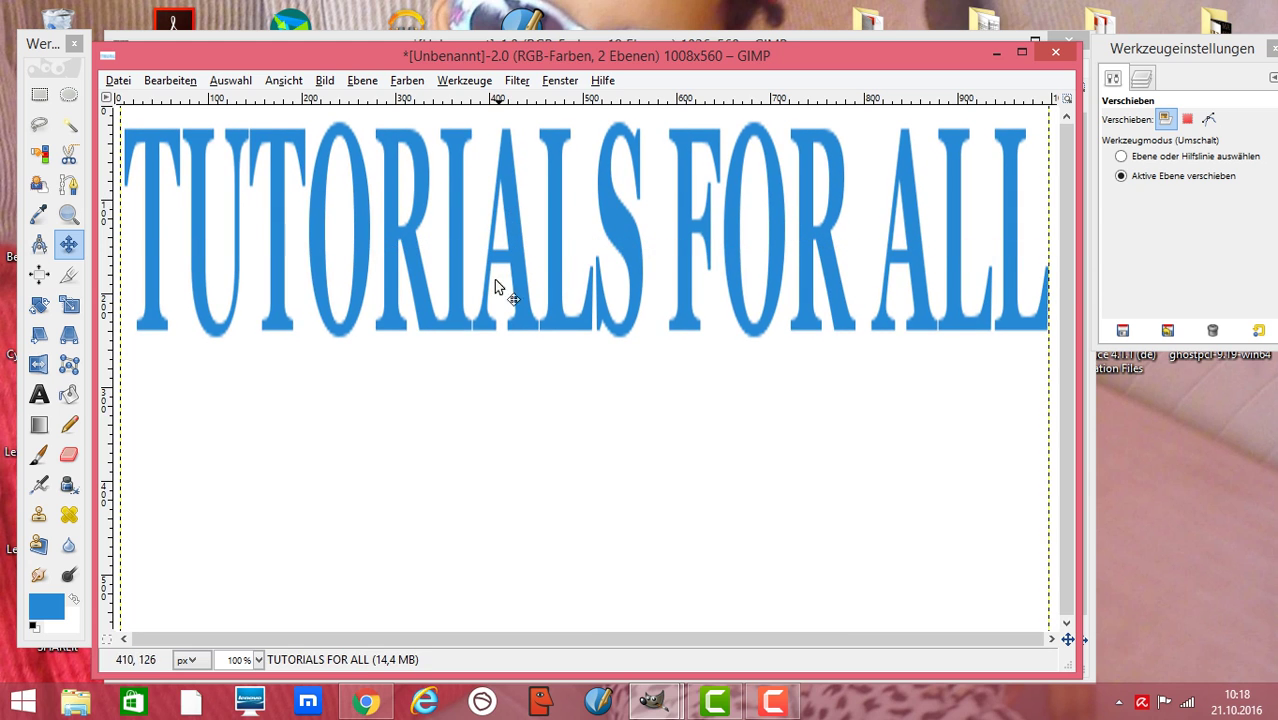
click(69, 305)
click(427, 247)
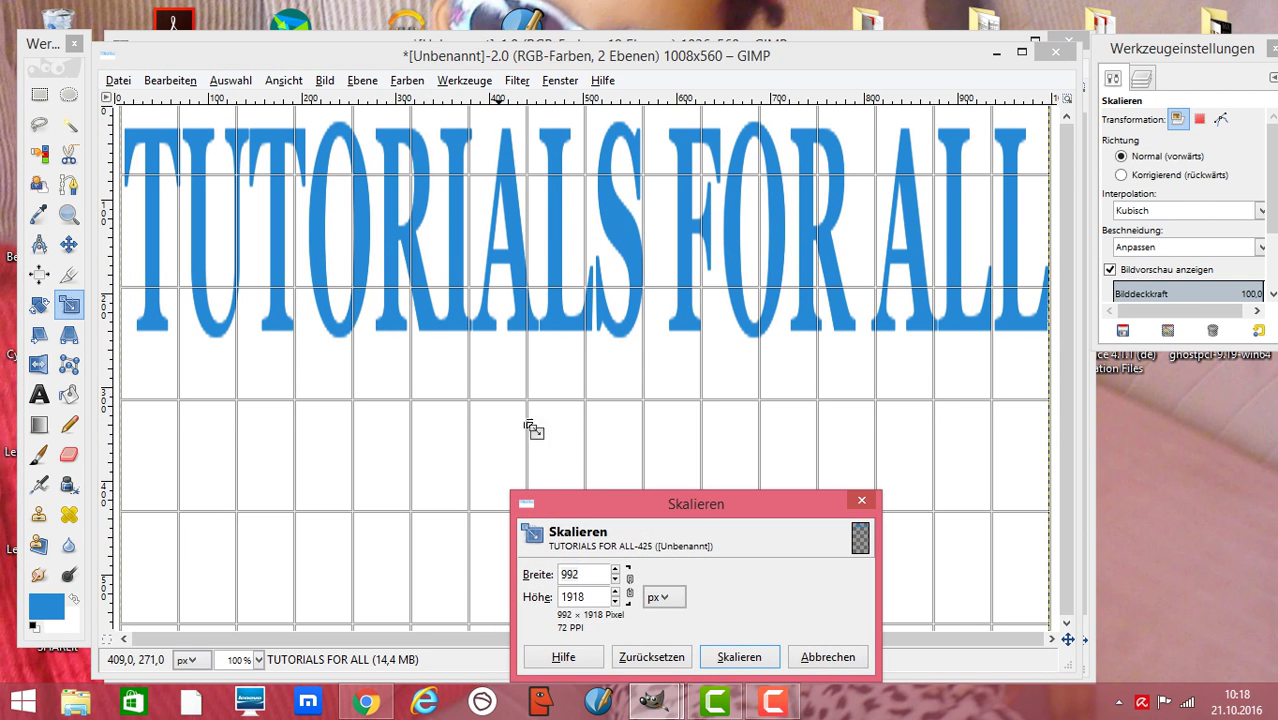
scroll(616, 604, down, 20)
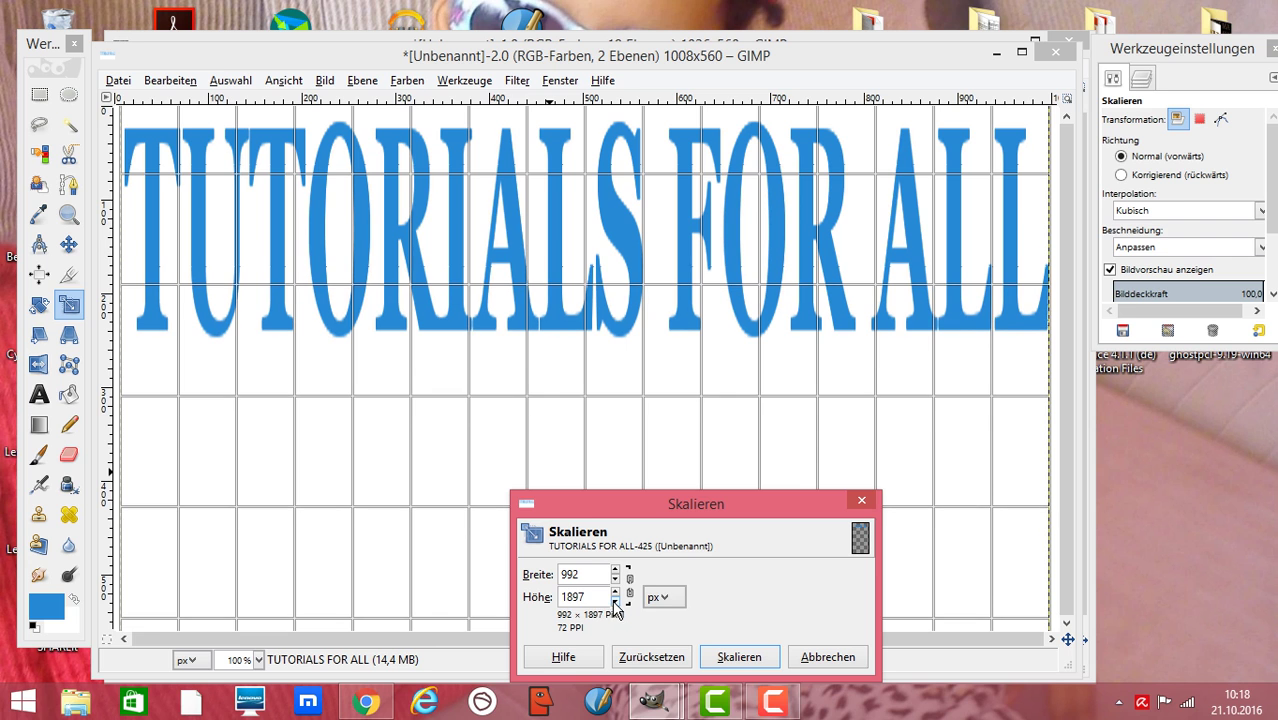
drag(615, 592, 615, 592)
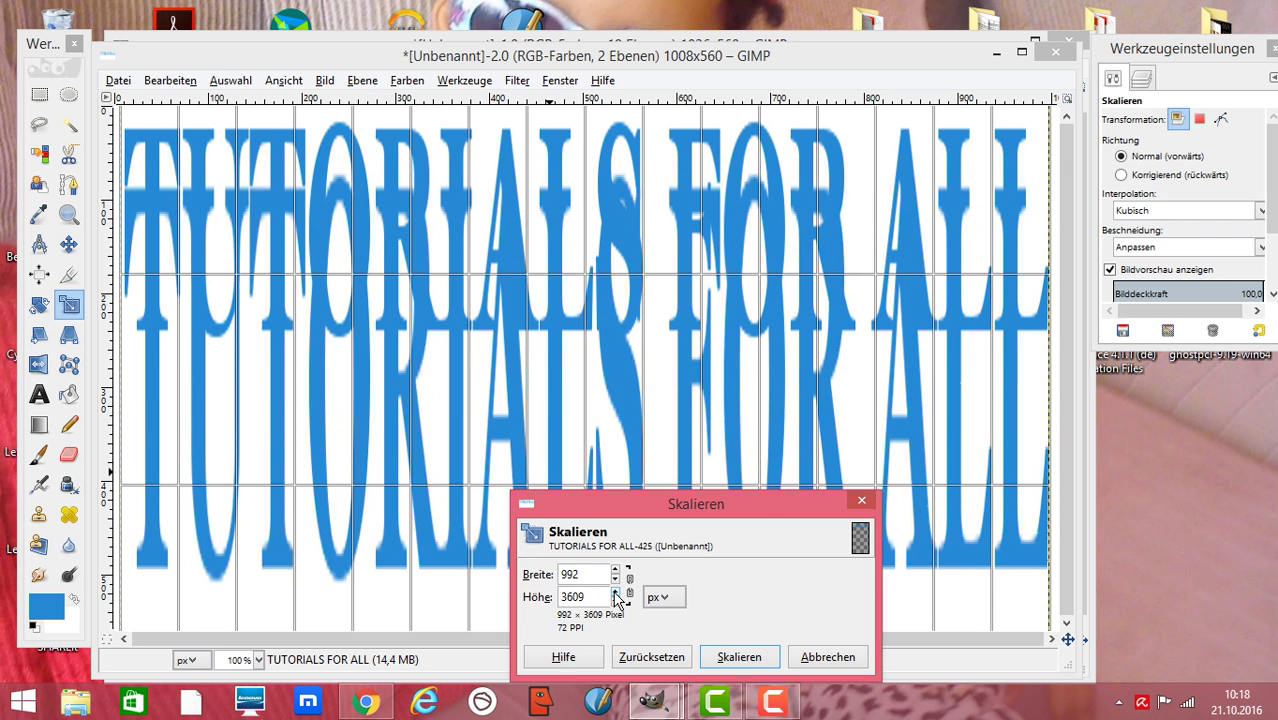
click(740, 657)
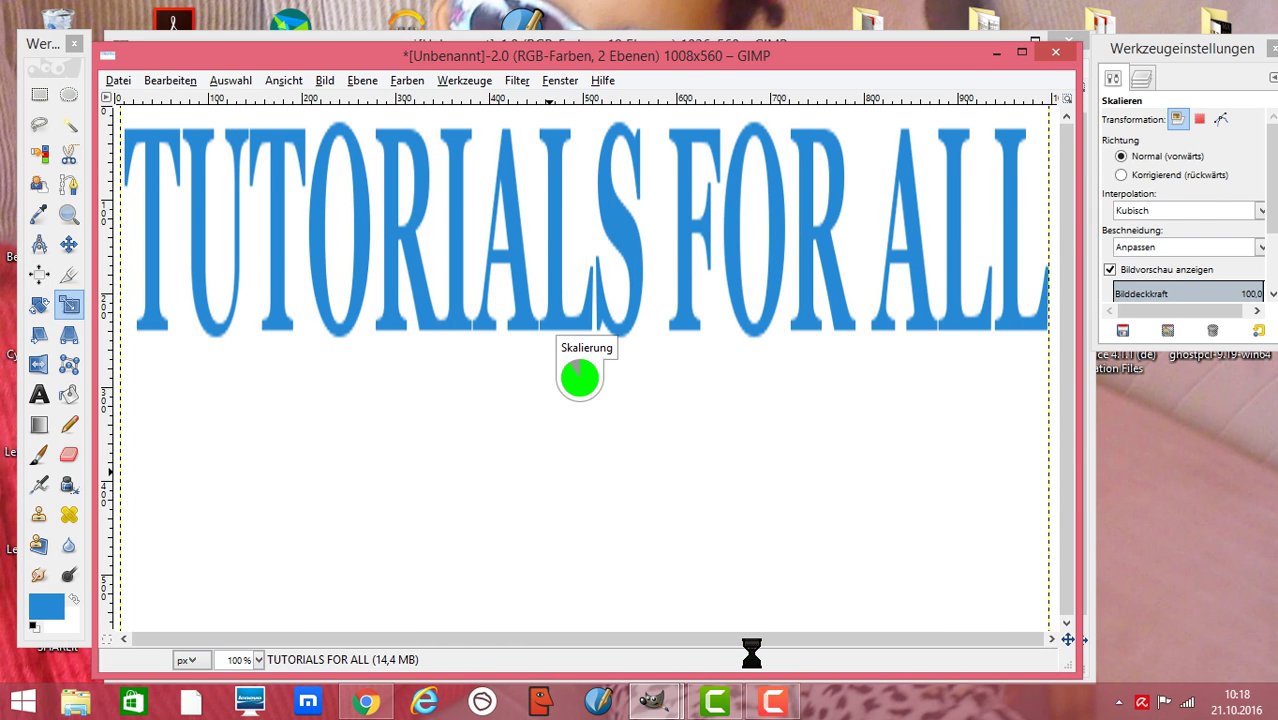
click(1147, 84)
Step: Select the letter outlines via Alpha to Selection and bucket-fill them with the Burlap pattern
right_click(1184, 184)
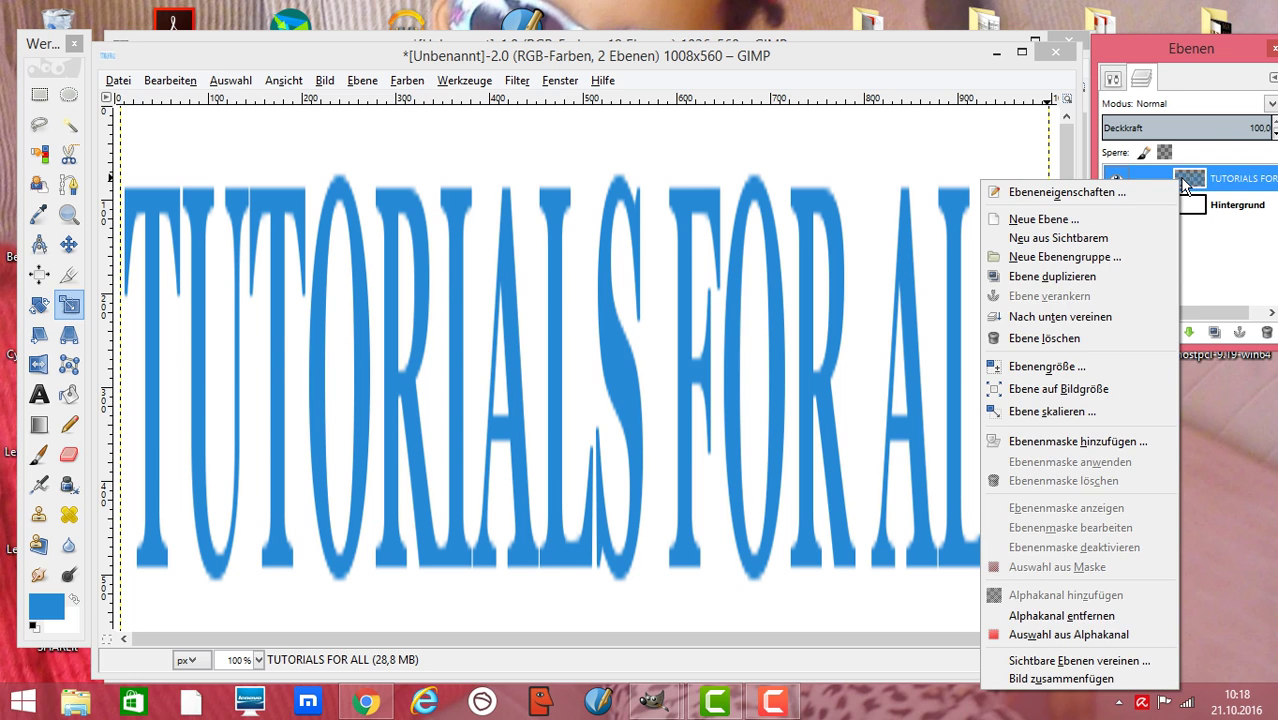
click(1090, 634)
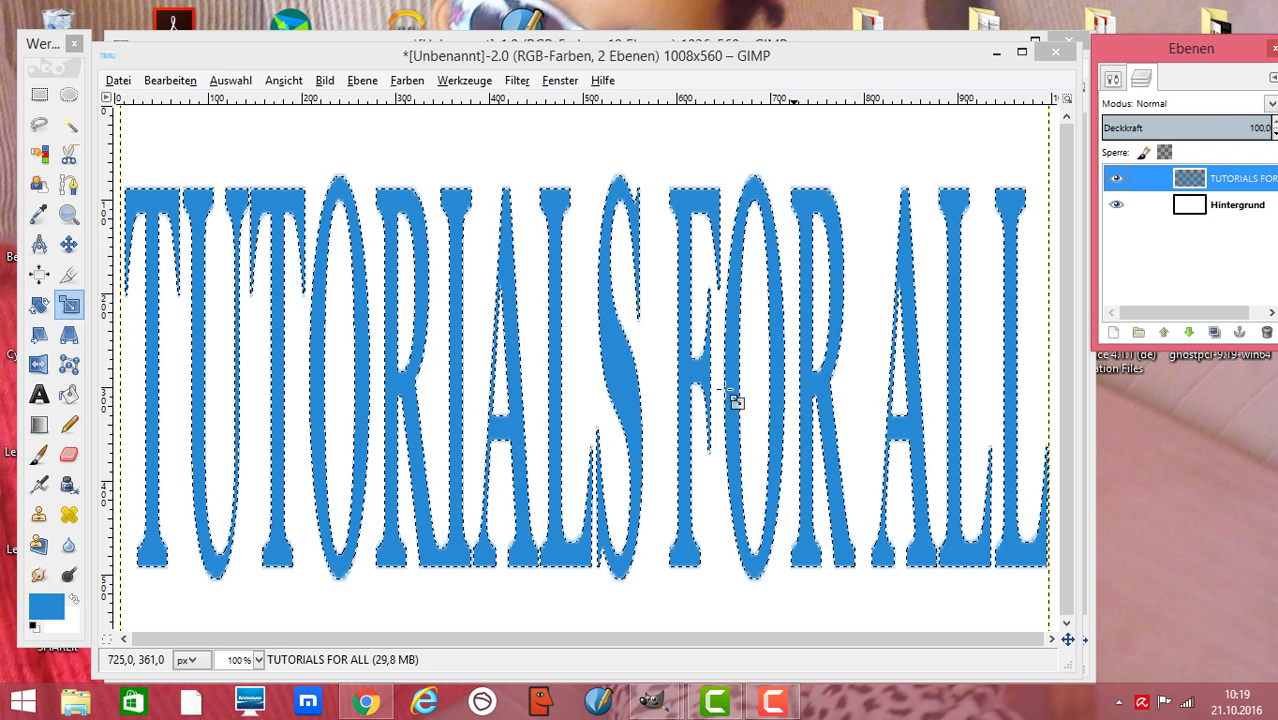
double_click(68, 394)
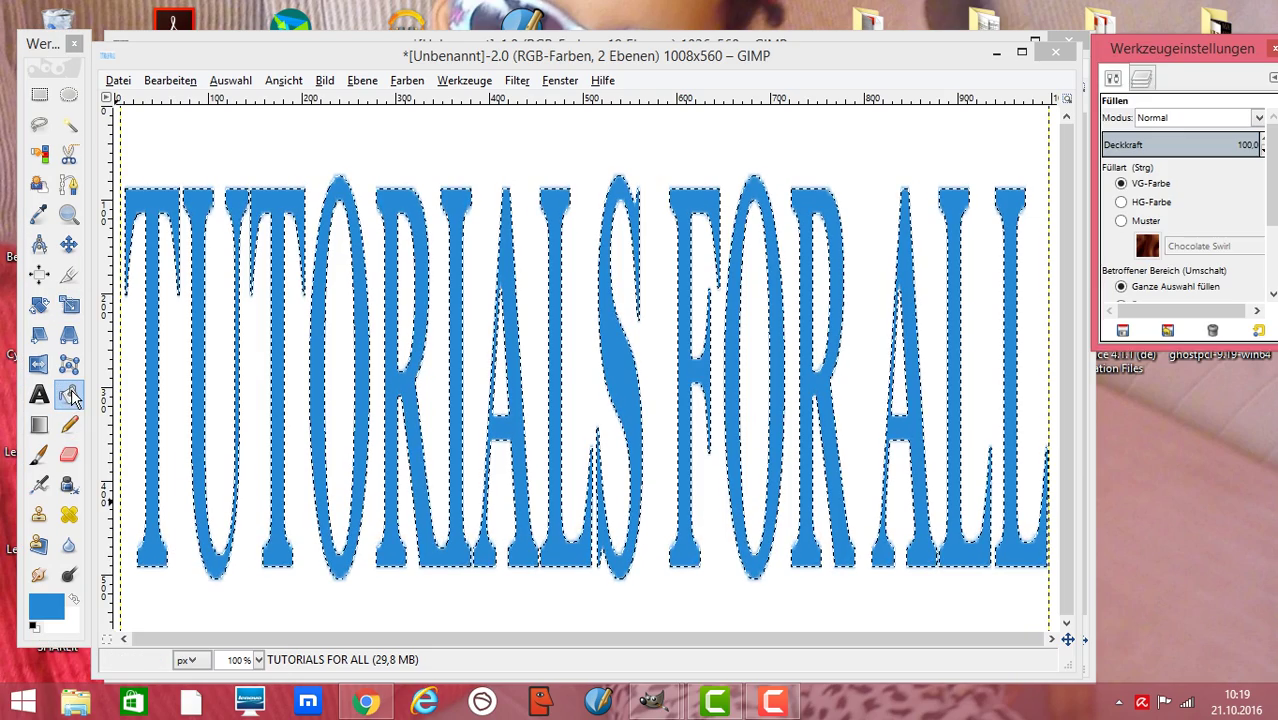
click(1123, 221)
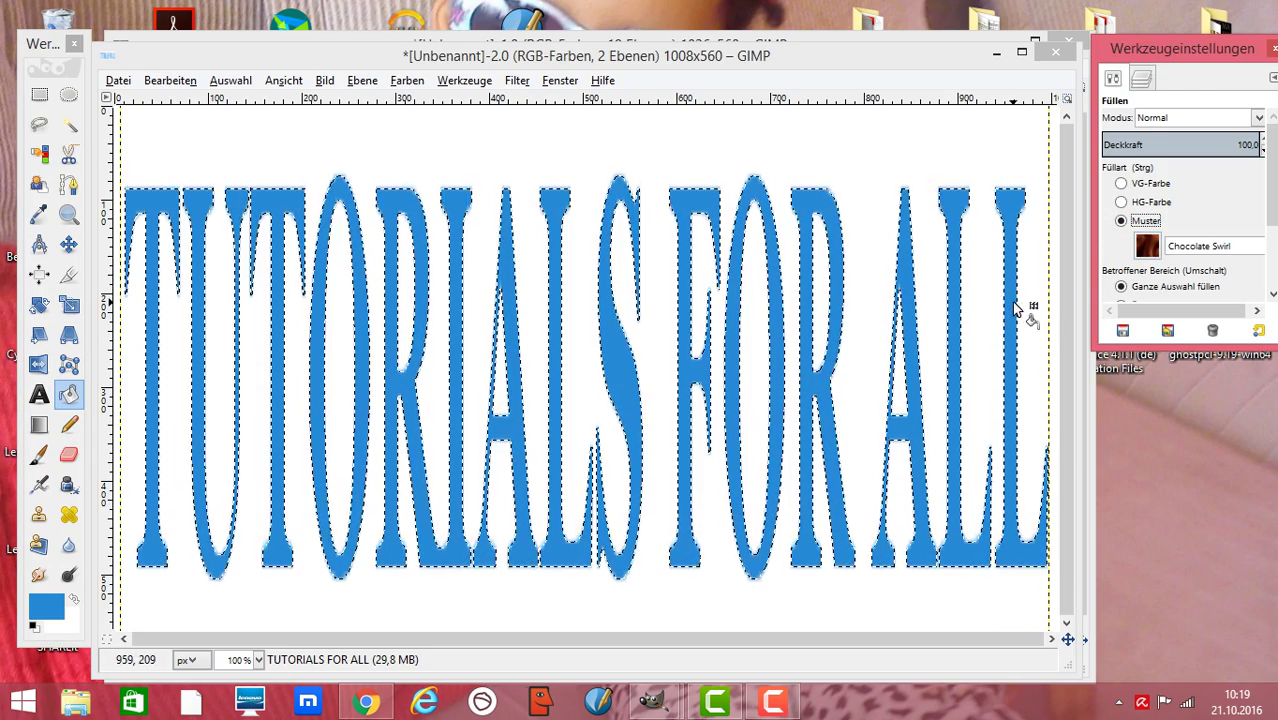
click(1148, 247)
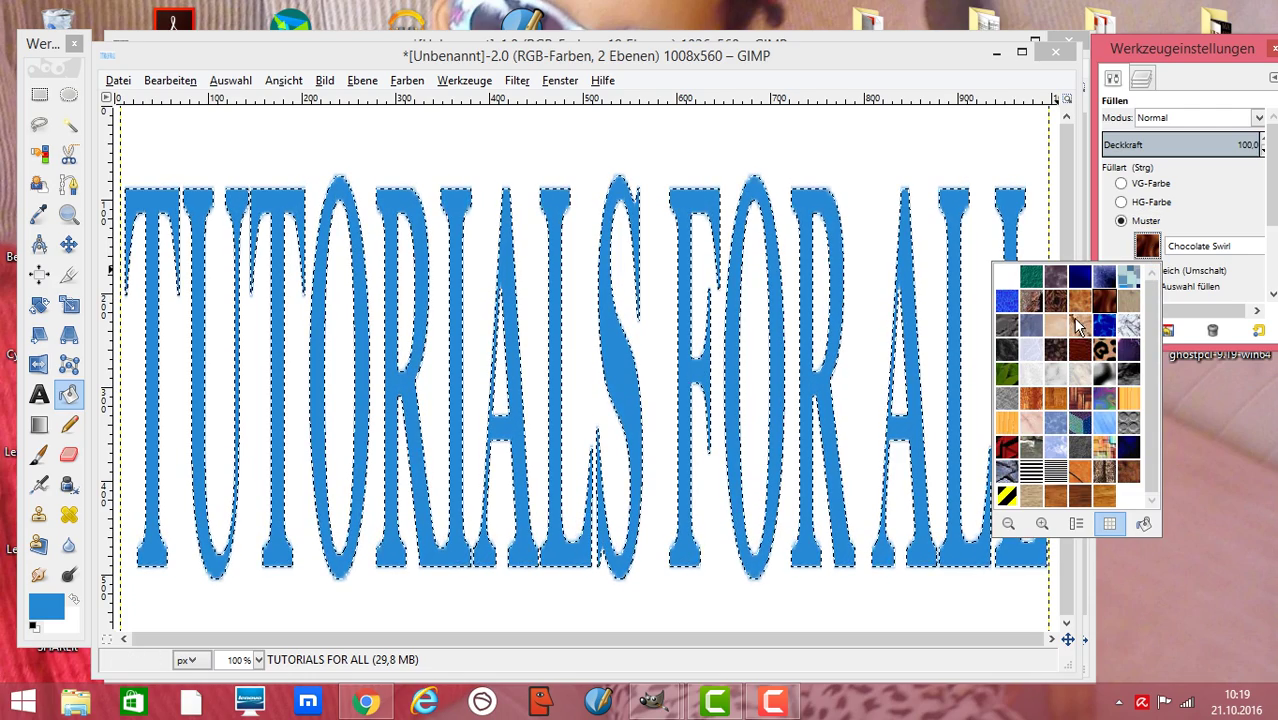
click(1056, 300)
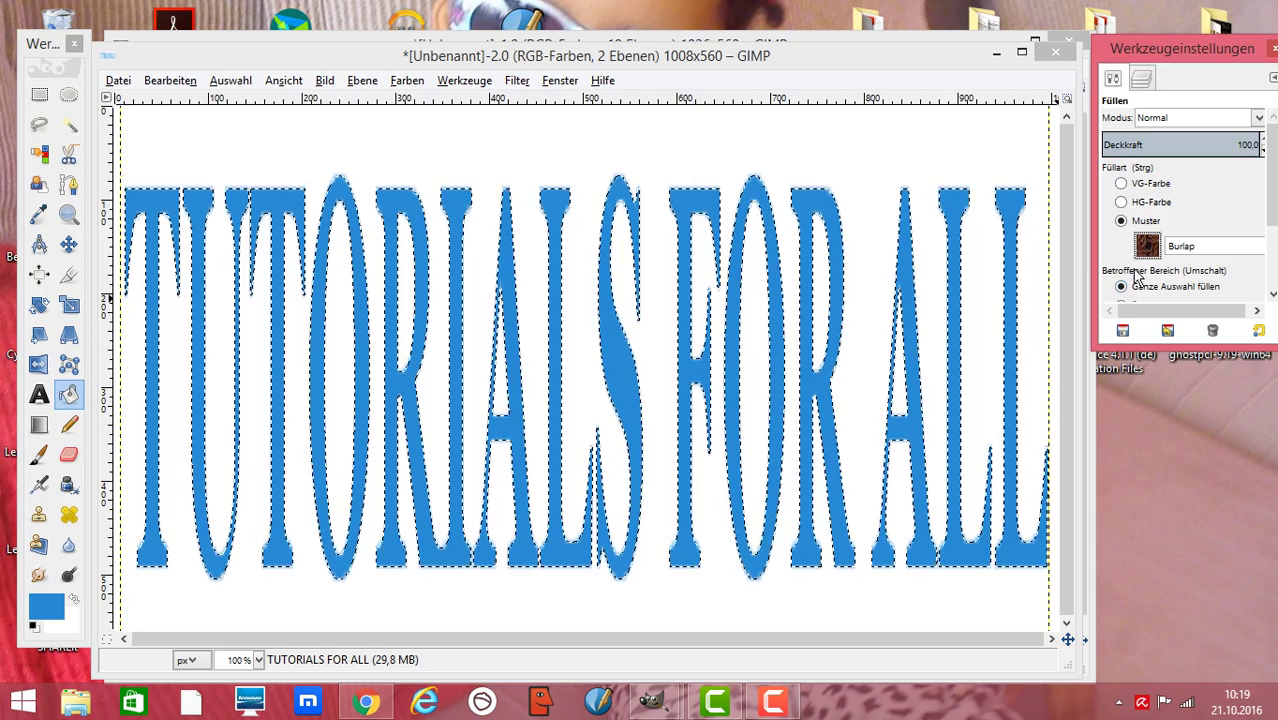
click(1010, 291)
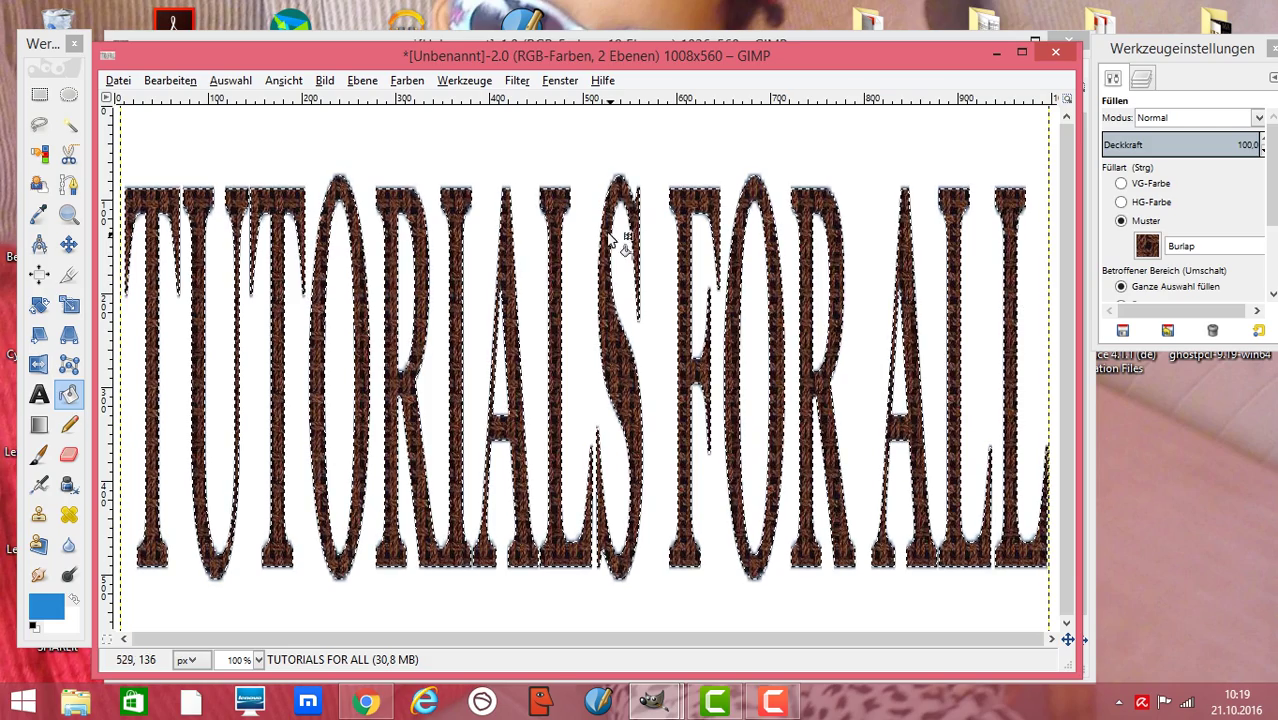
click(516, 81)
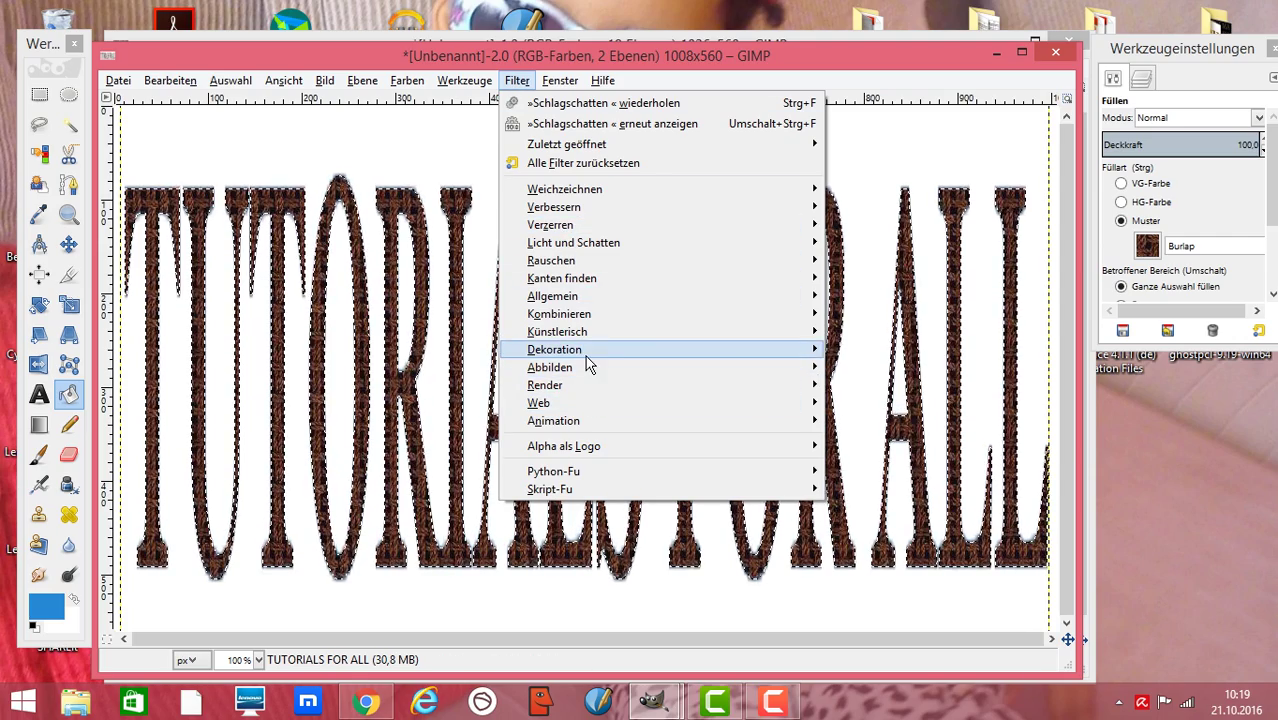
Step: Apply Dekoration > Rand abschrägen with thickness 30 to the lettering
mouse_move(592, 349)
click(900, 421)
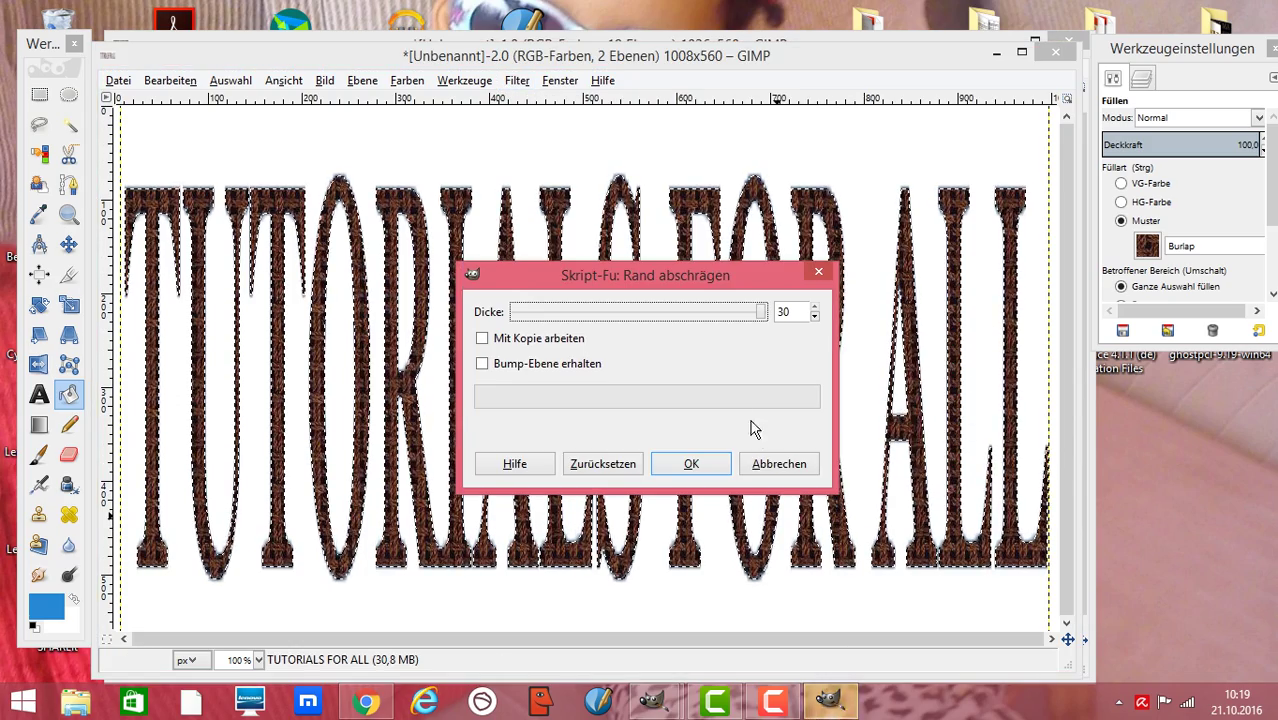
click(702, 470)
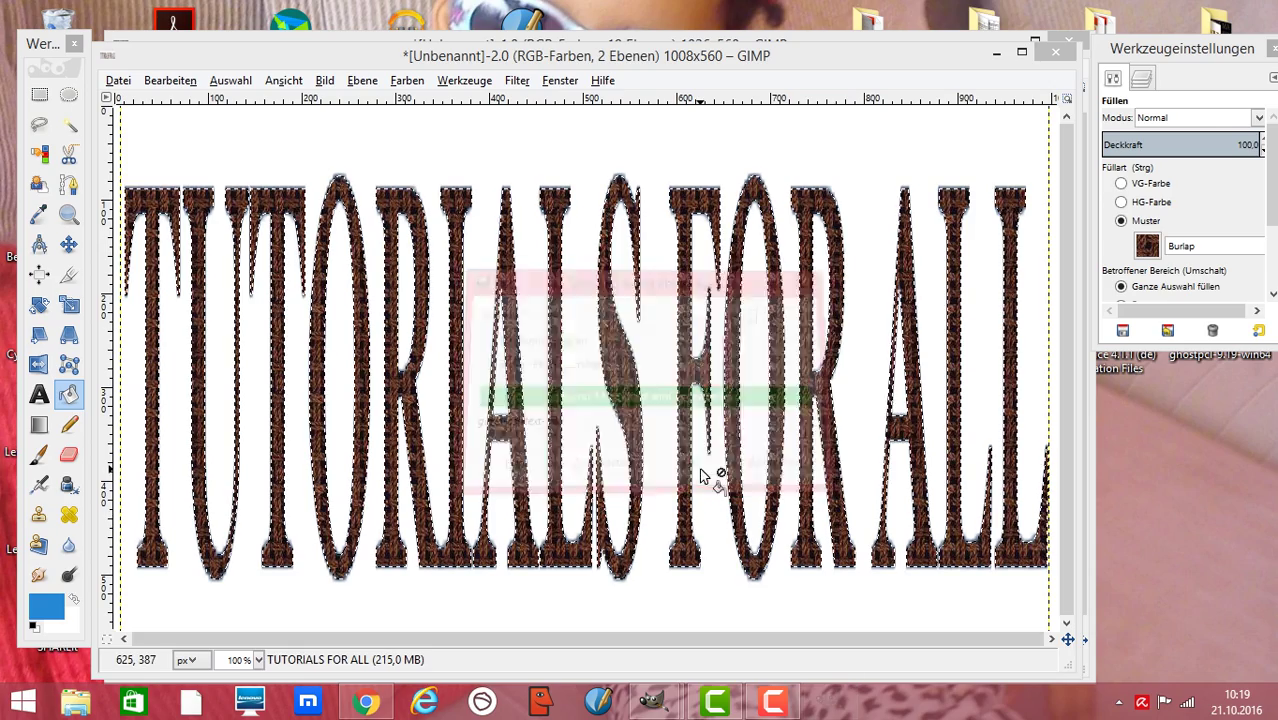
Step: Repeat the bevel four more times with Rand abschrägen wiederholen
click(517, 80)
click(530, 101)
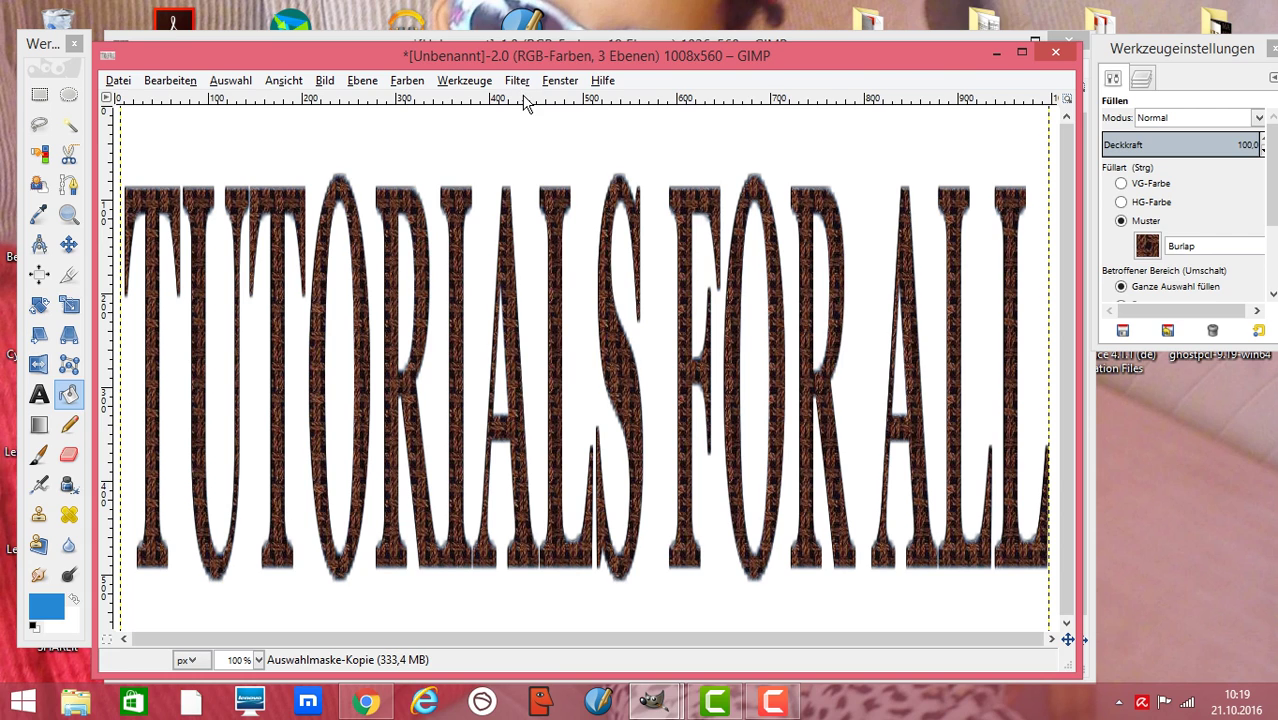
click(517, 81)
click(537, 104)
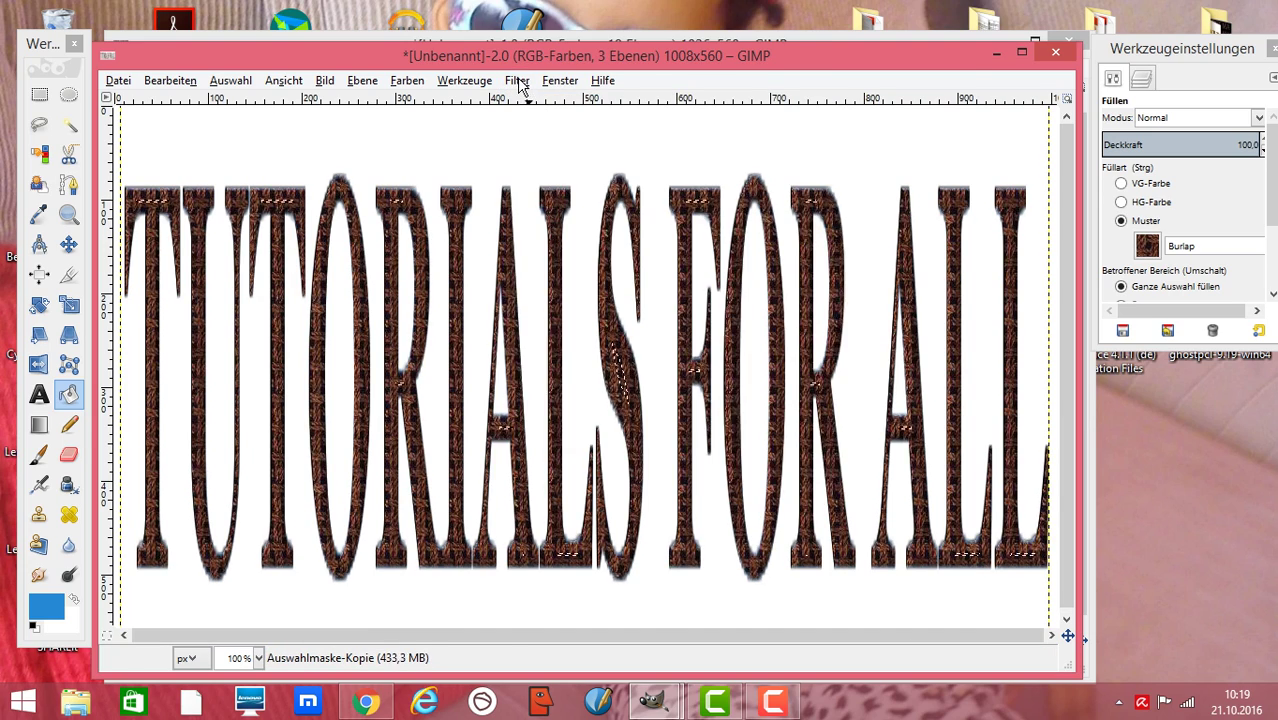
click(517, 81)
click(537, 104)
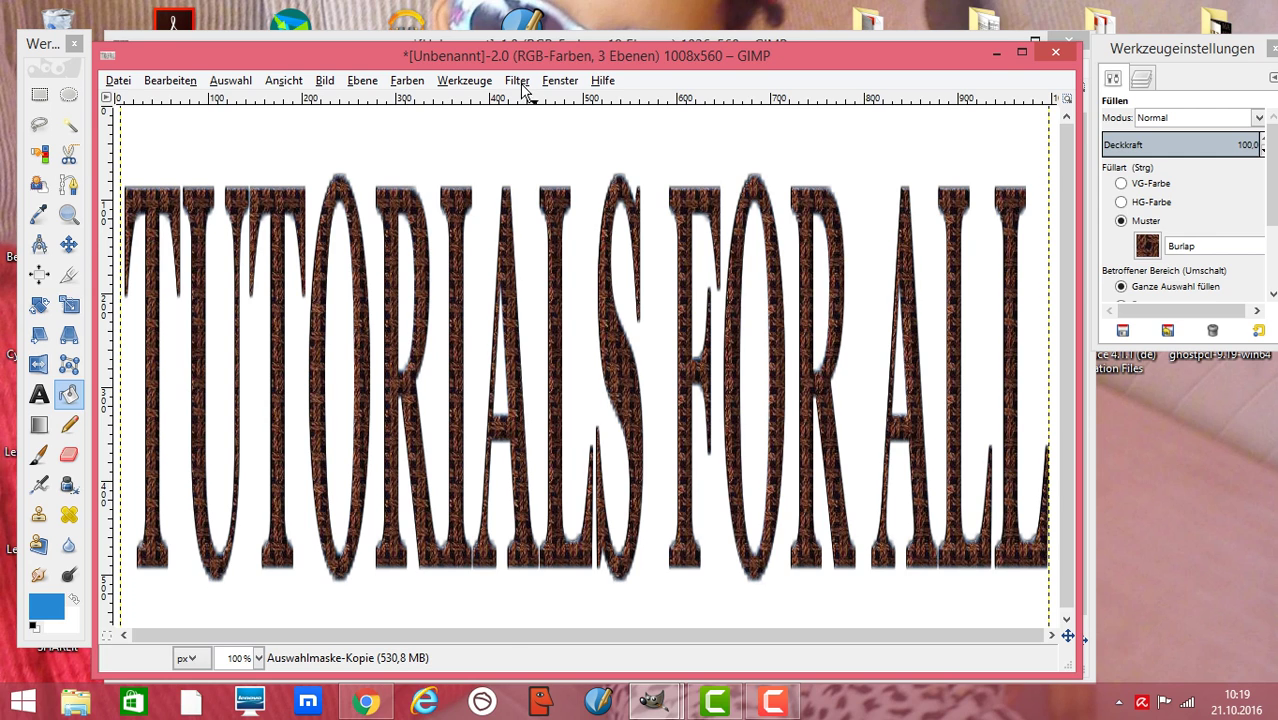
click(520, 82)
click(532, 104)
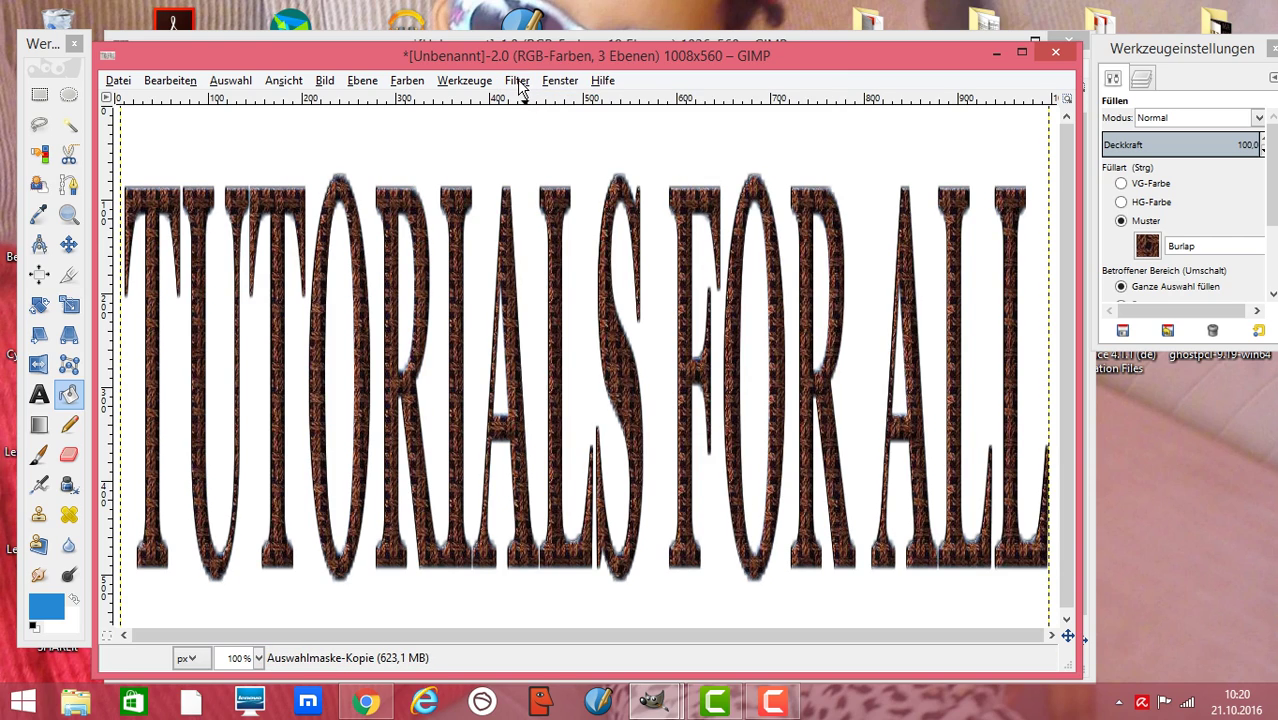
click(519, 84)
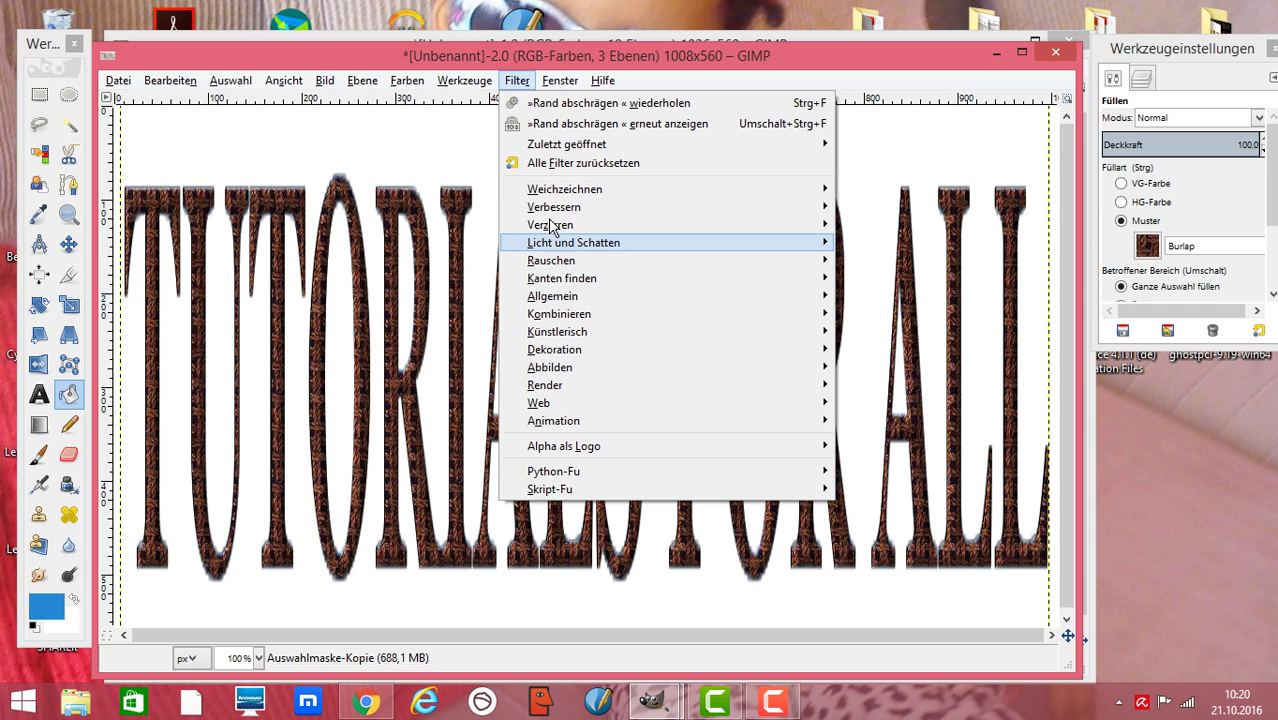
mouse_move(603, 244)
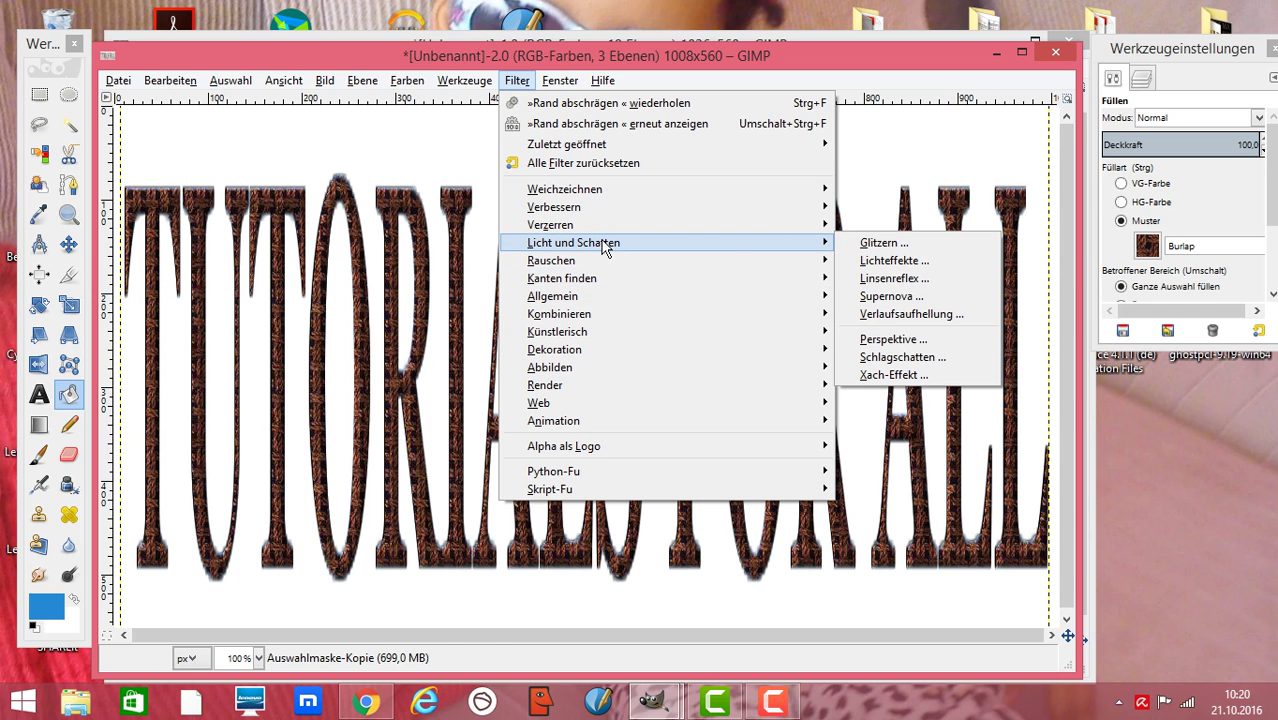
click(914, 345)
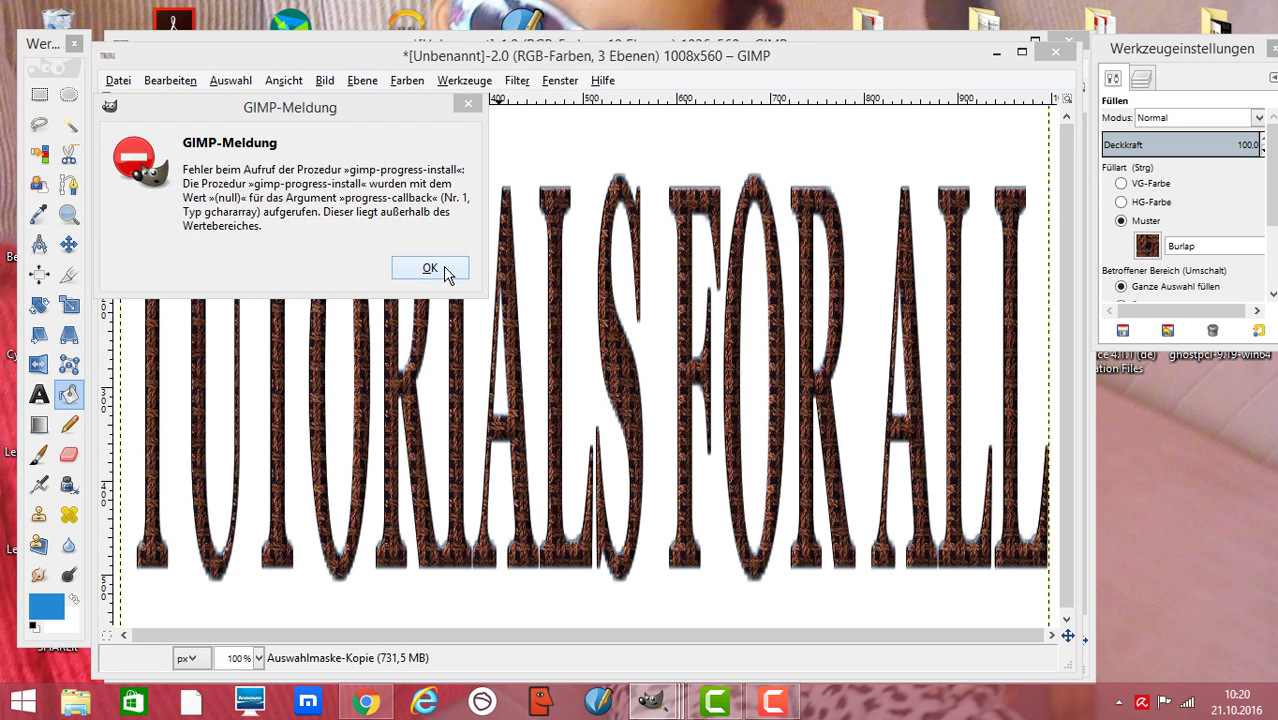
click(440, 269)
click(517, 80)
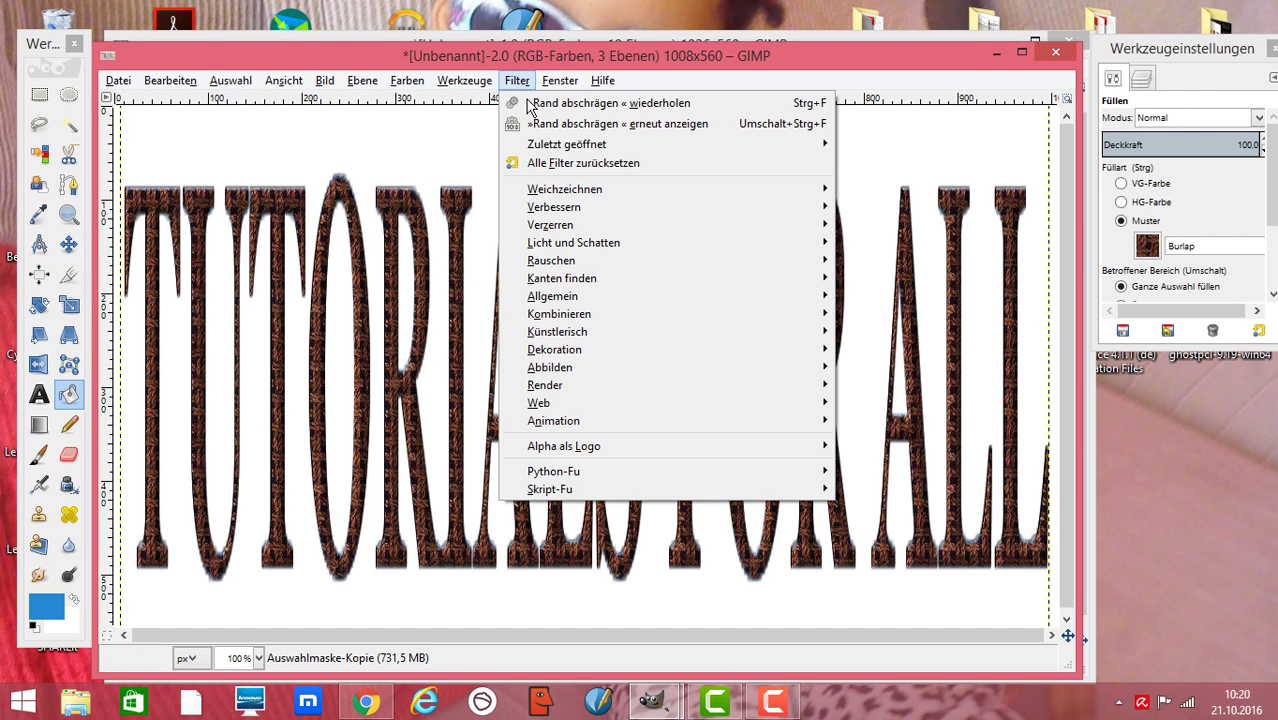
mouse_move(598, 254)
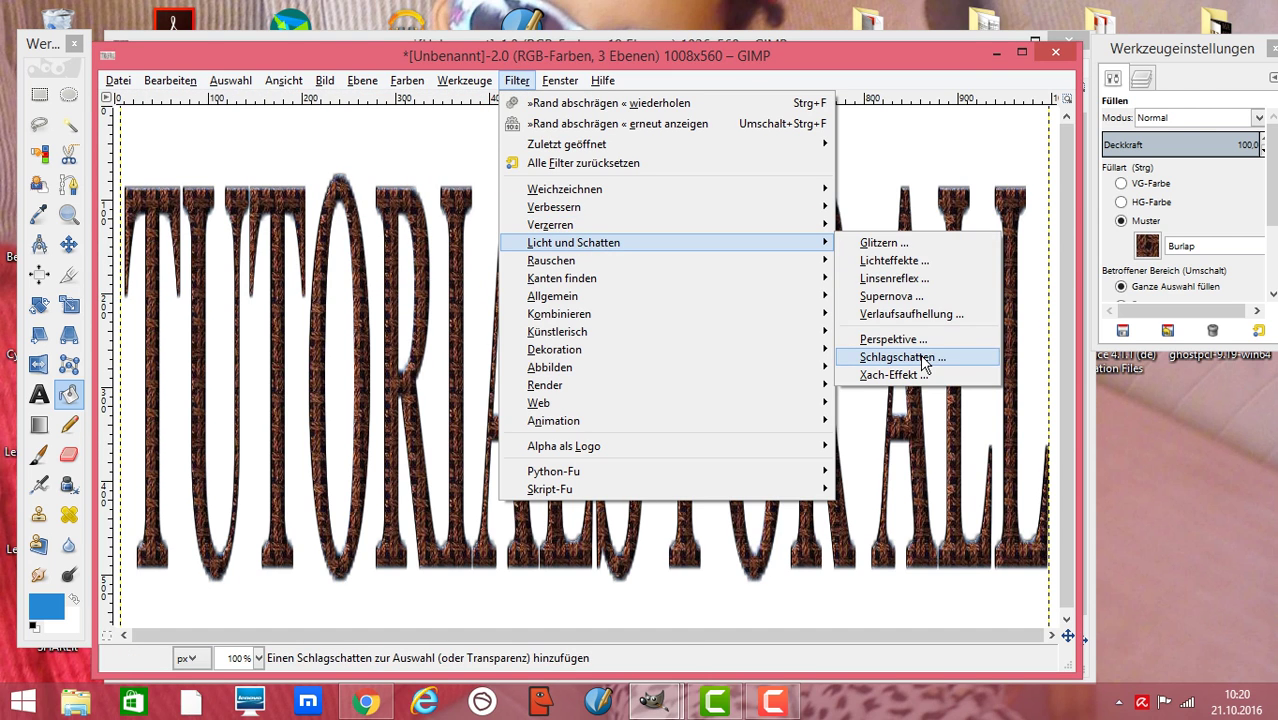
click(935, 355)
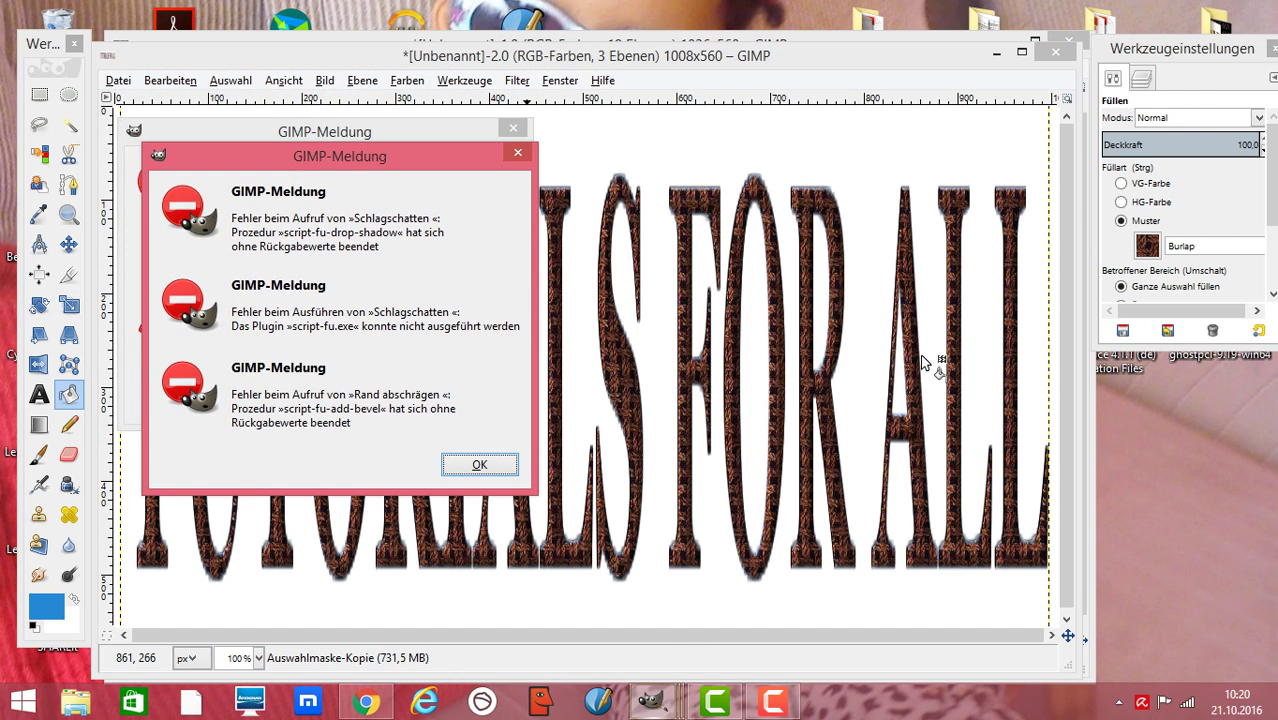
click(494, 465)
click(484, 400)
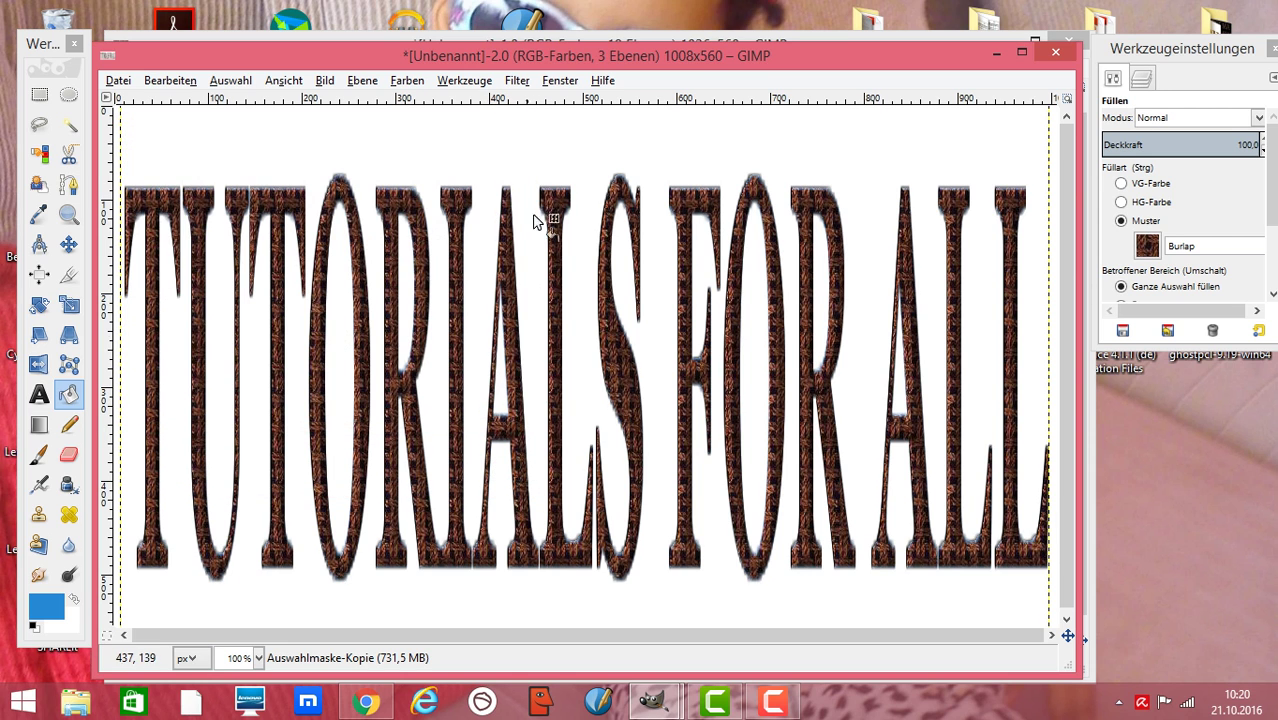
click(517, 80)
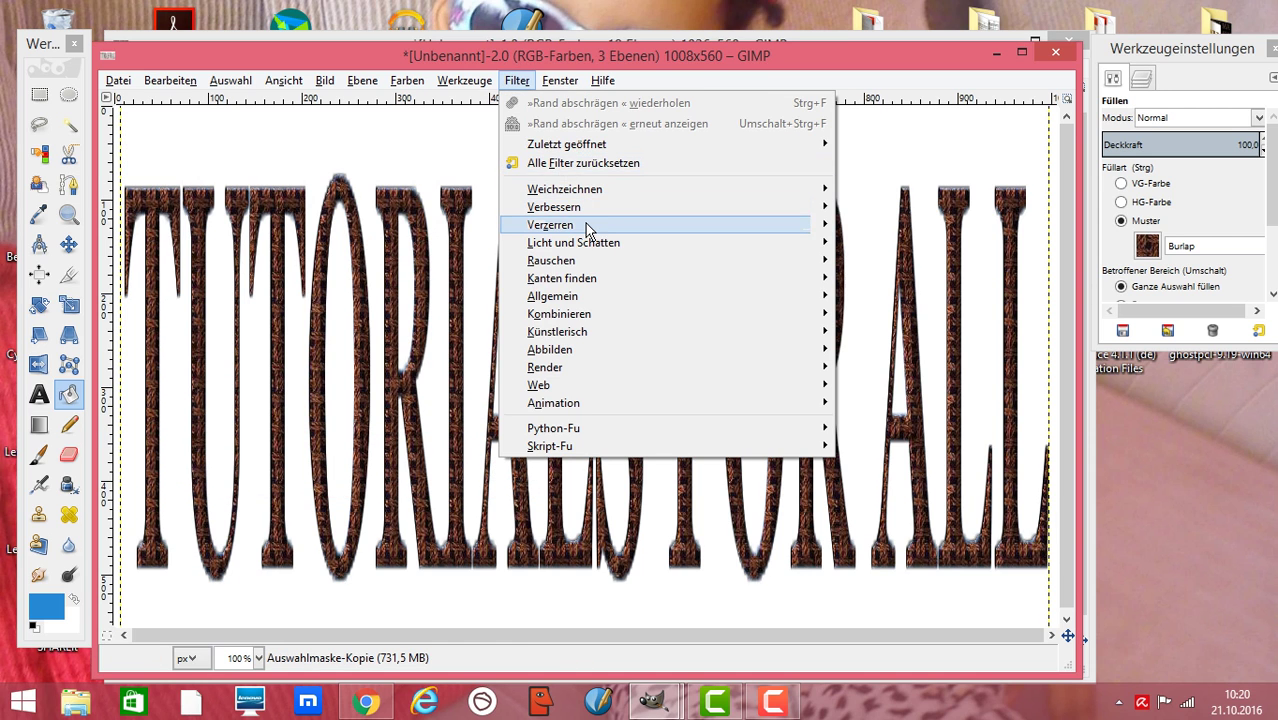
mouse_move(600, 243)
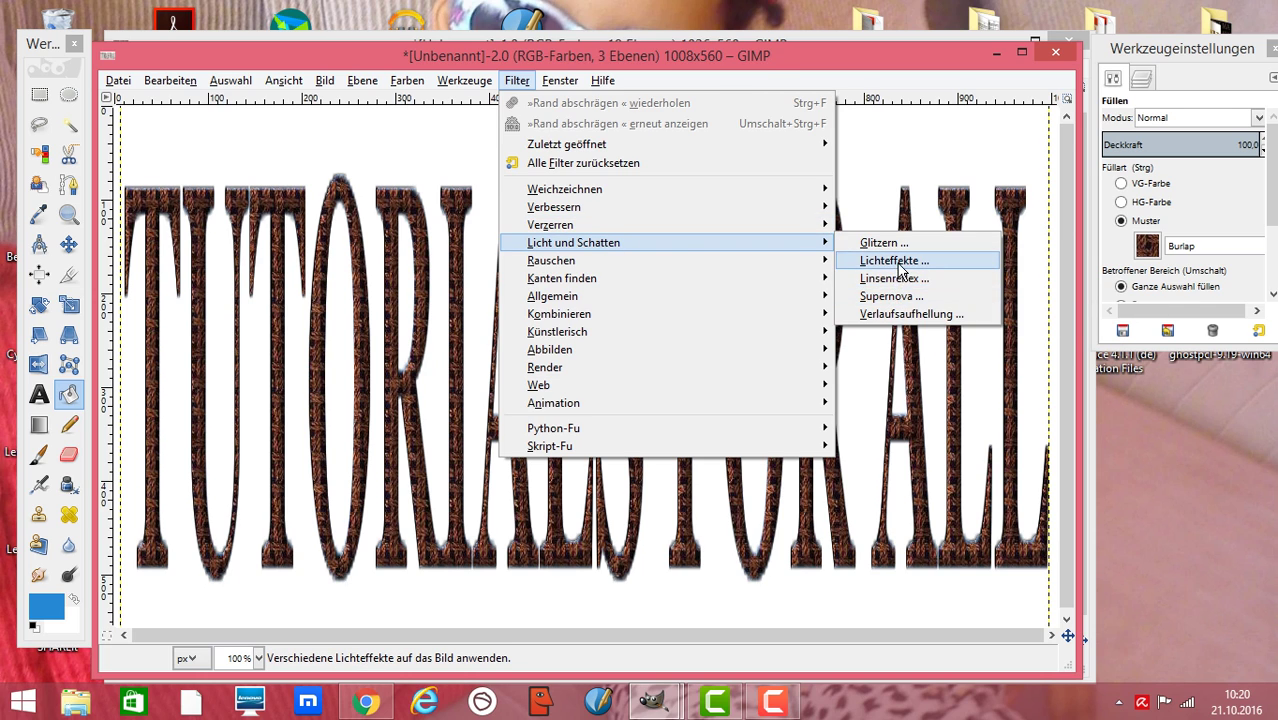
click(897, 260)
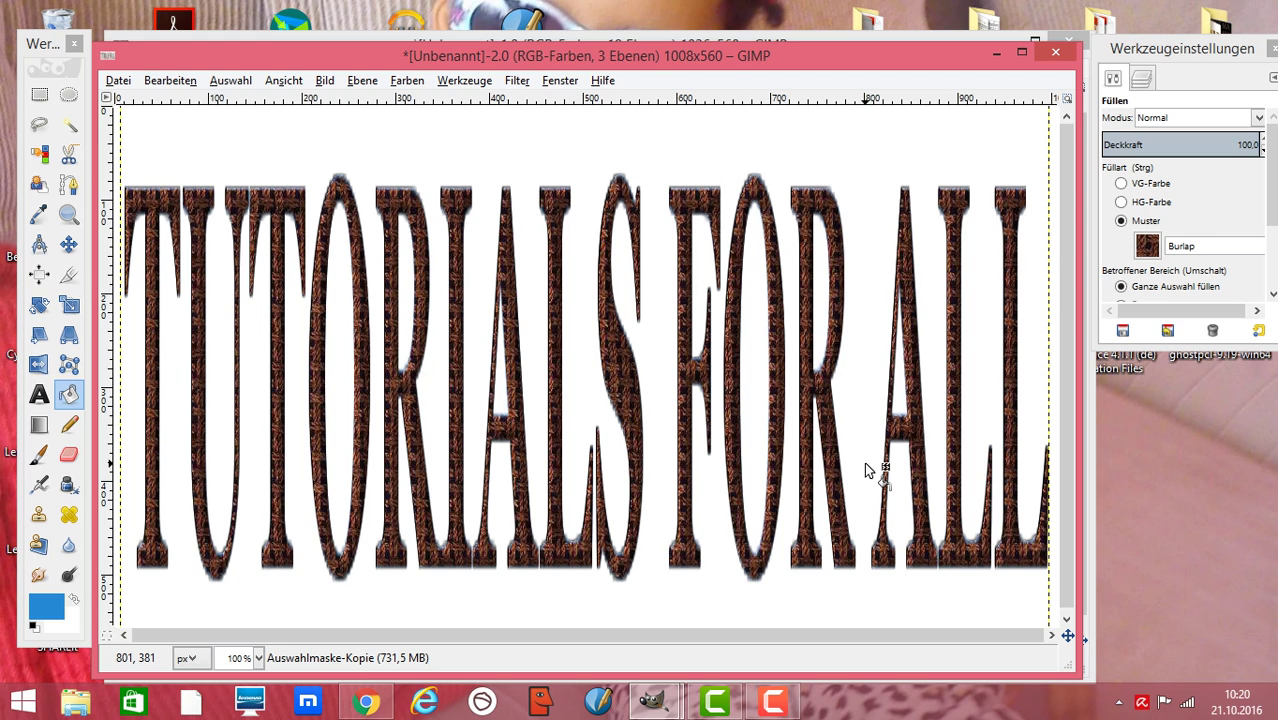
click(516, 81)
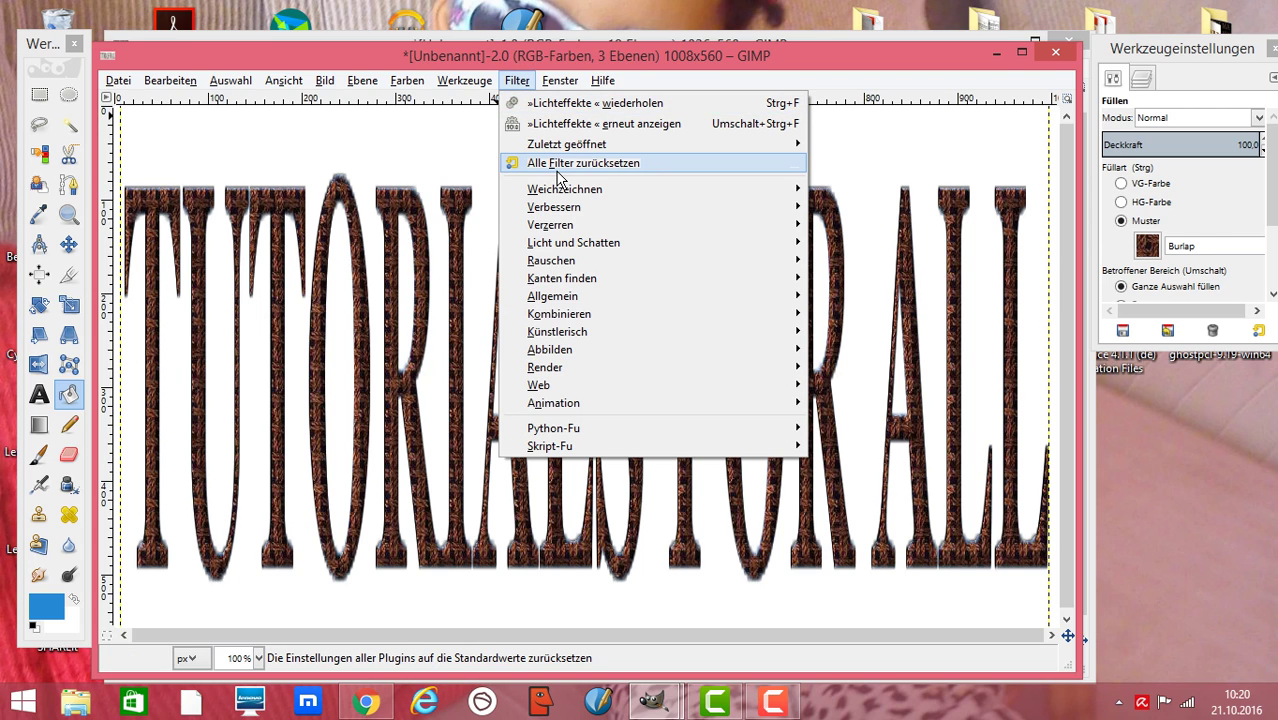
click(592, 106)
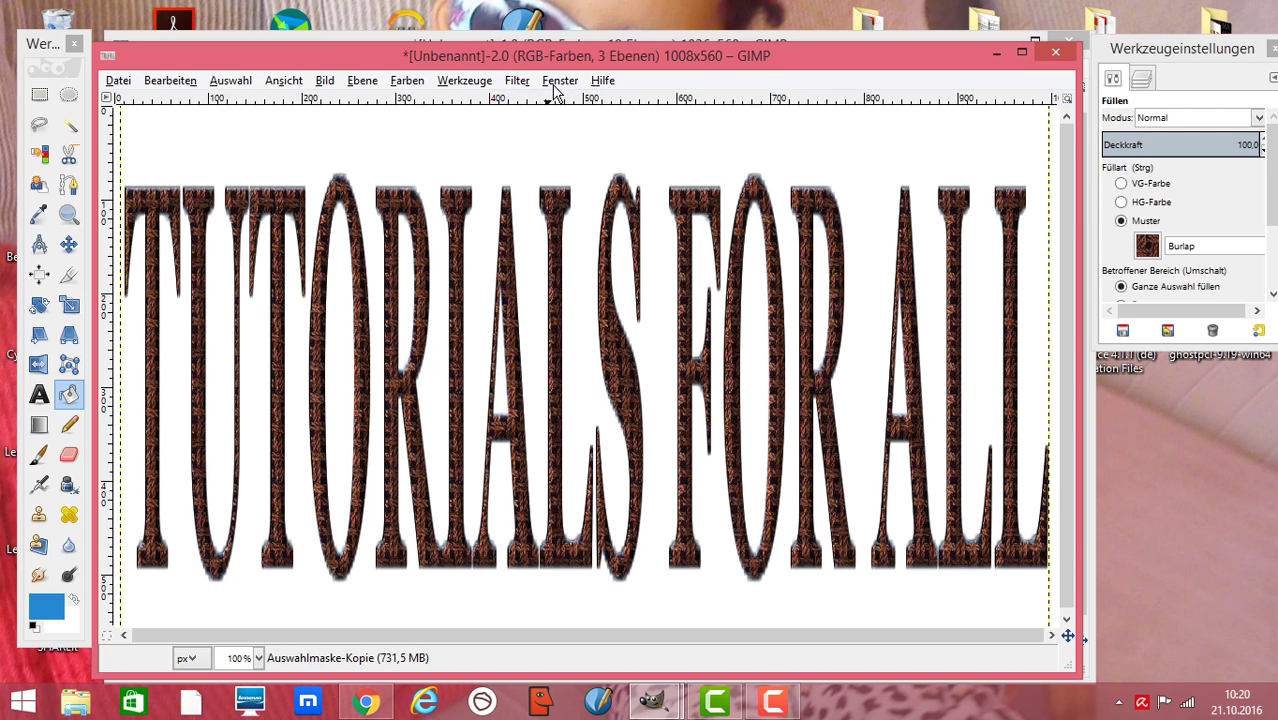
click(518, 82)
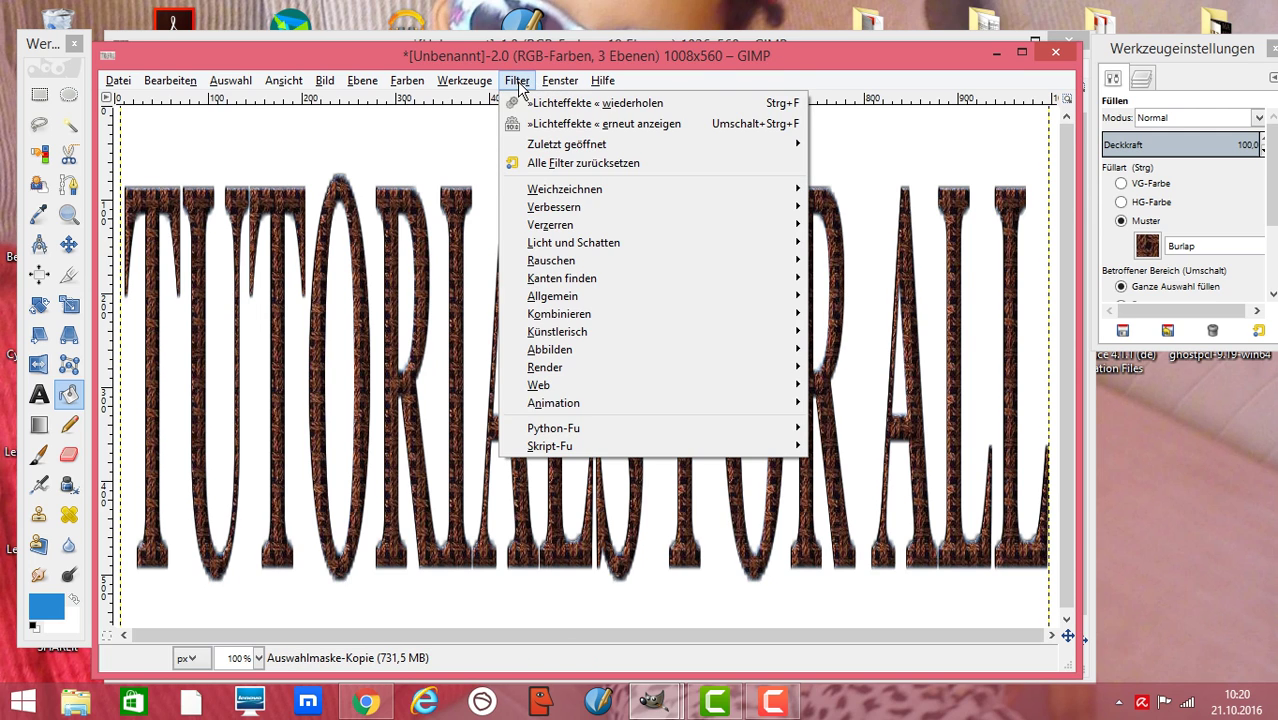
Step: Apply a linear Motion Blur with length 18 and angle 10 to the lettering
mouse_move(600, 189)
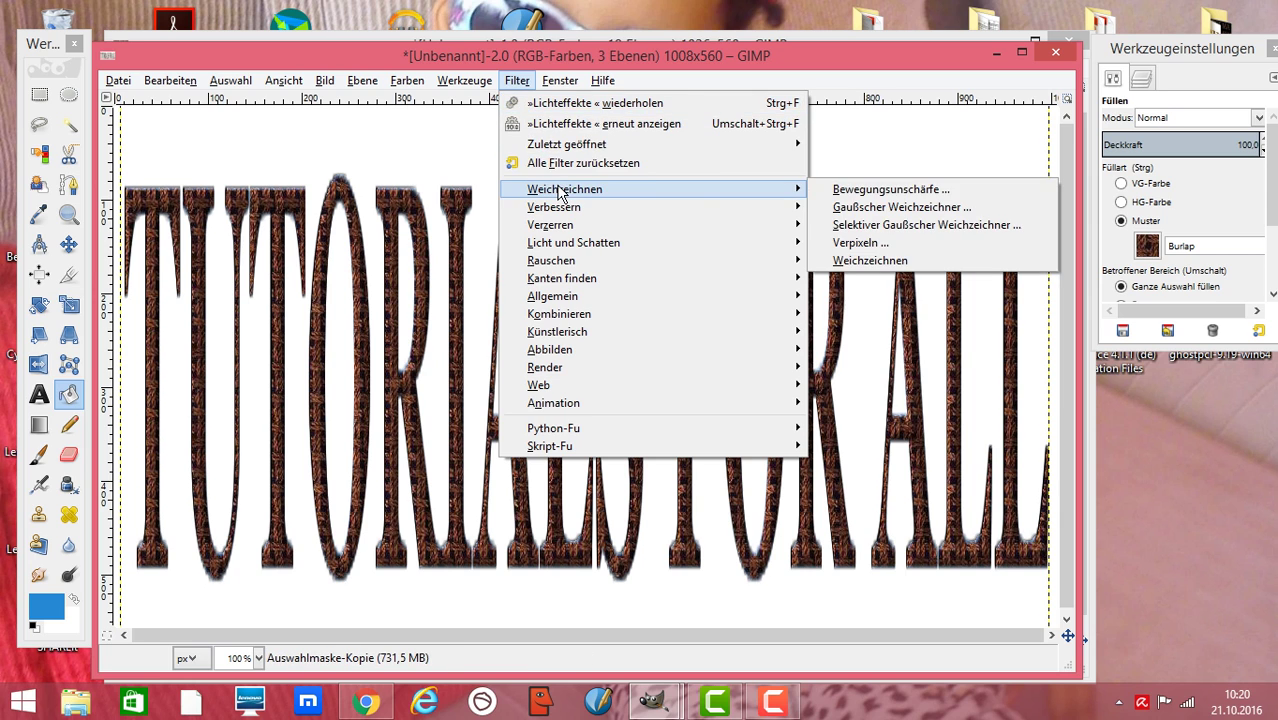
click(925, 189)
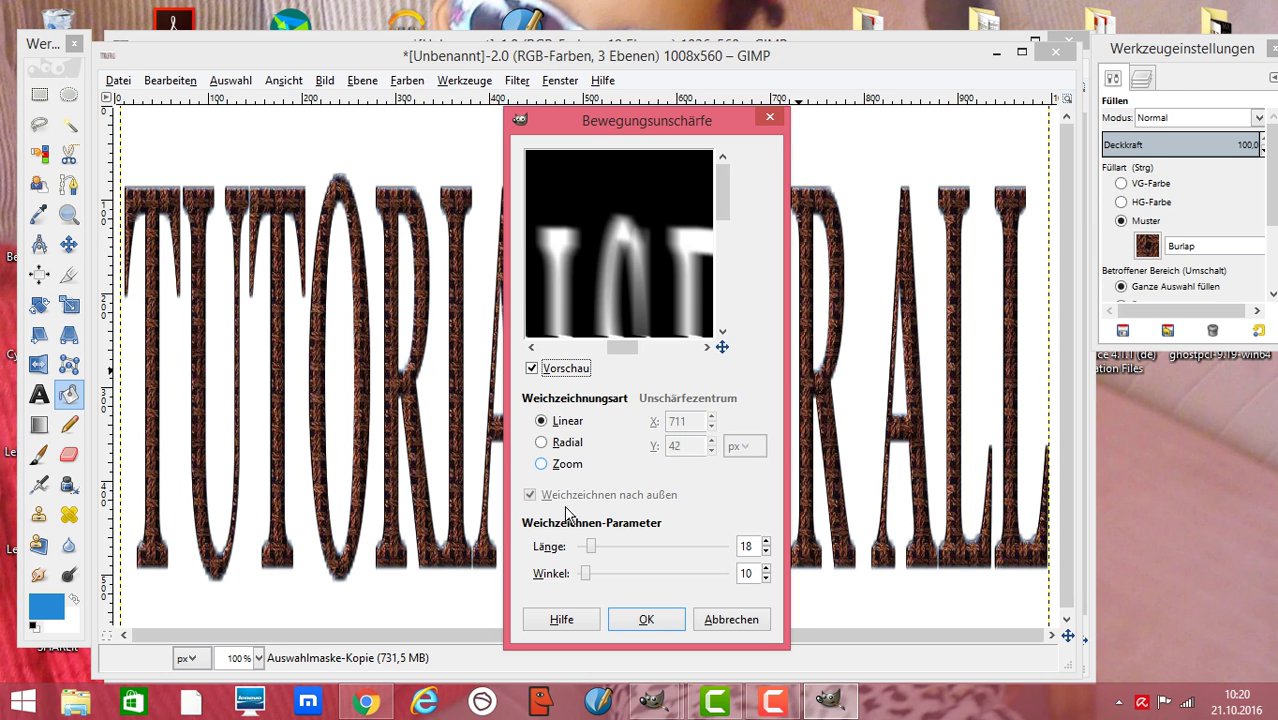
click(640, 617)
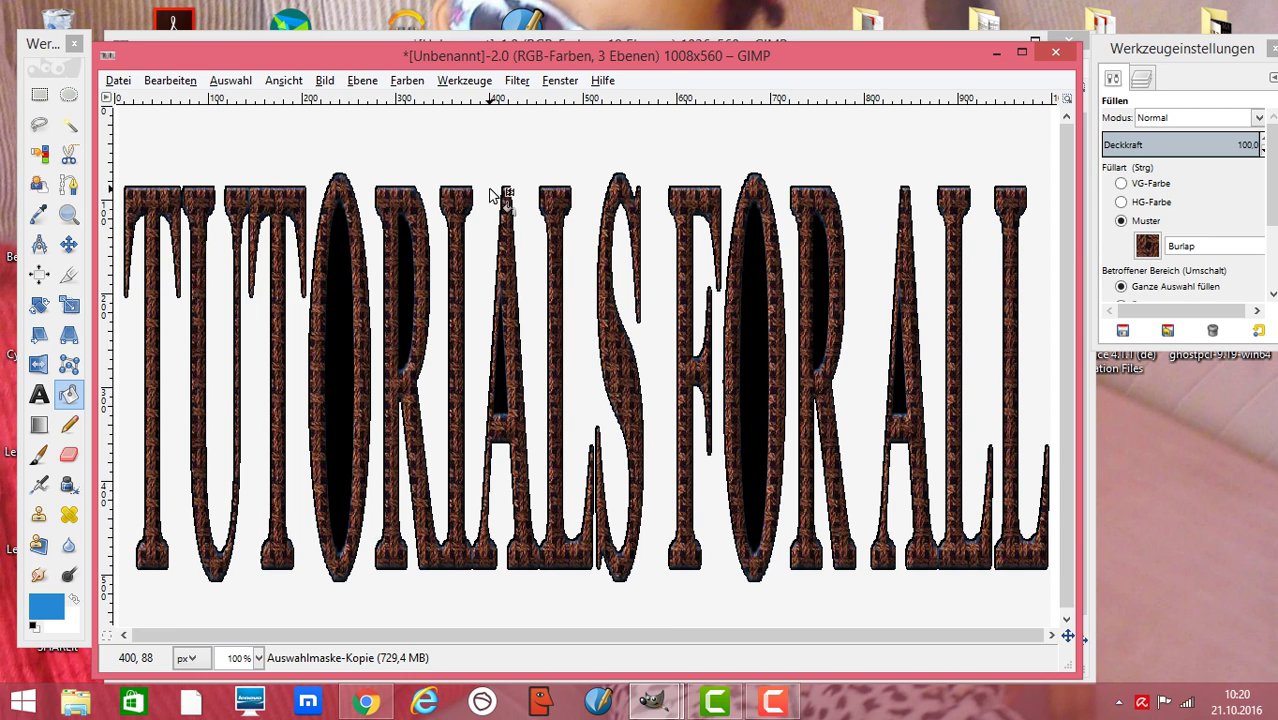
Step: Repeat the motion blur twice more via Bewegungsunschärfe wiederholen
click(516, 81)
click(529, 104)
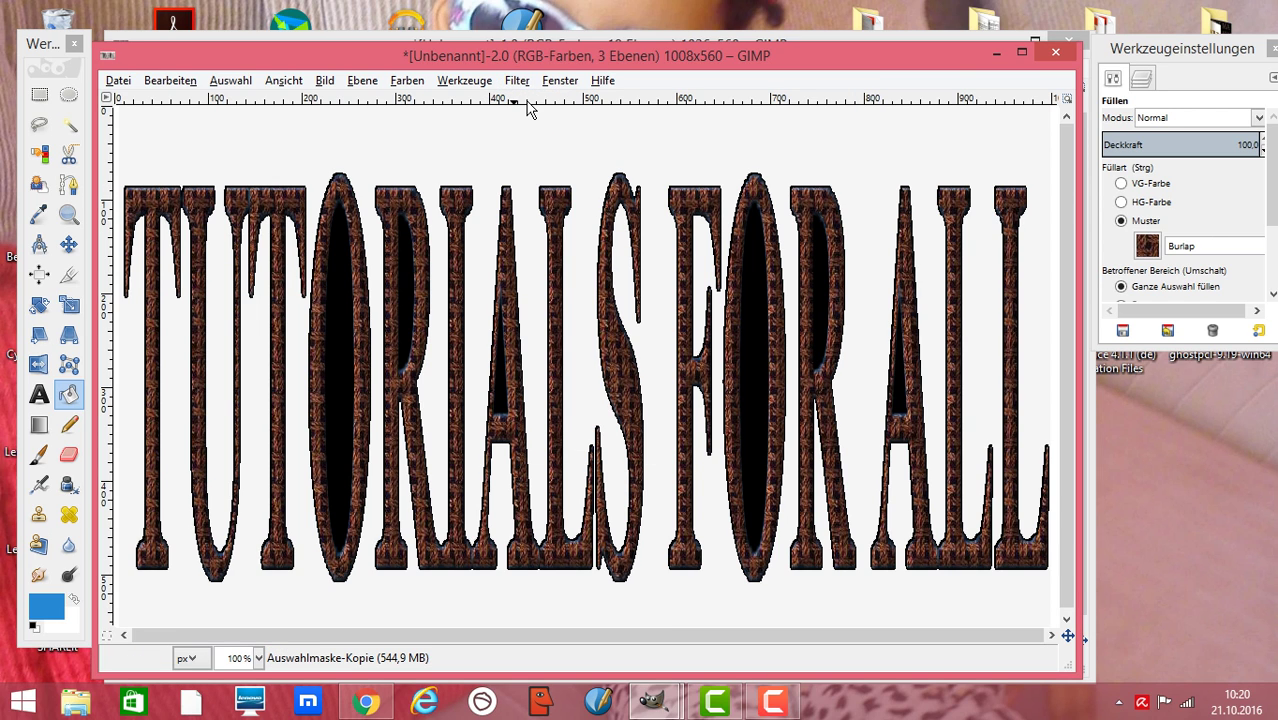
click(517, 82)
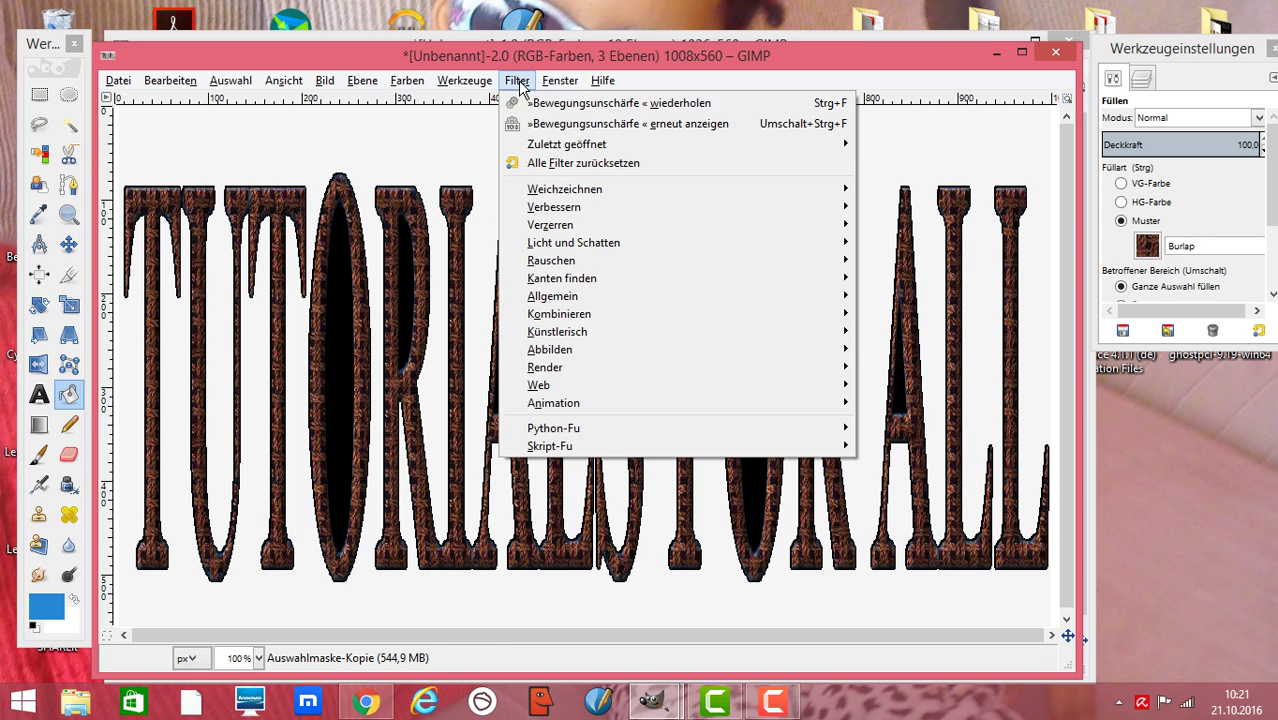
click(530, 104)
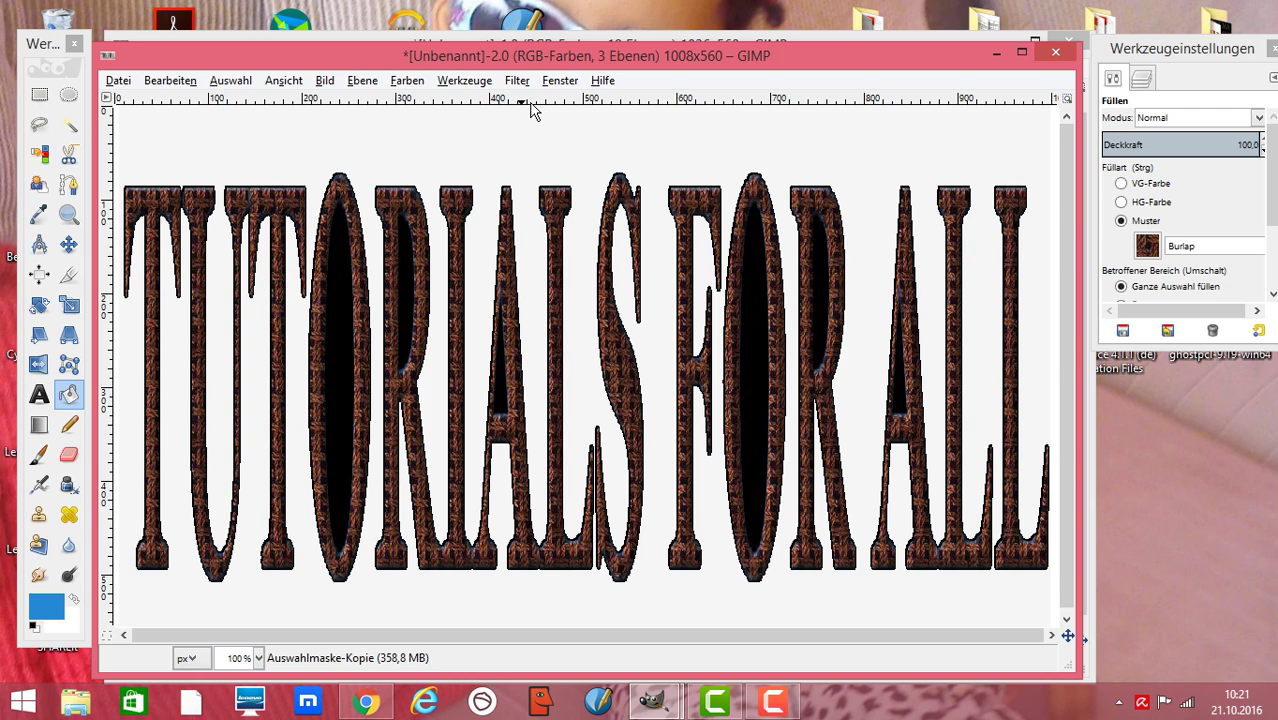
click(405, 81)
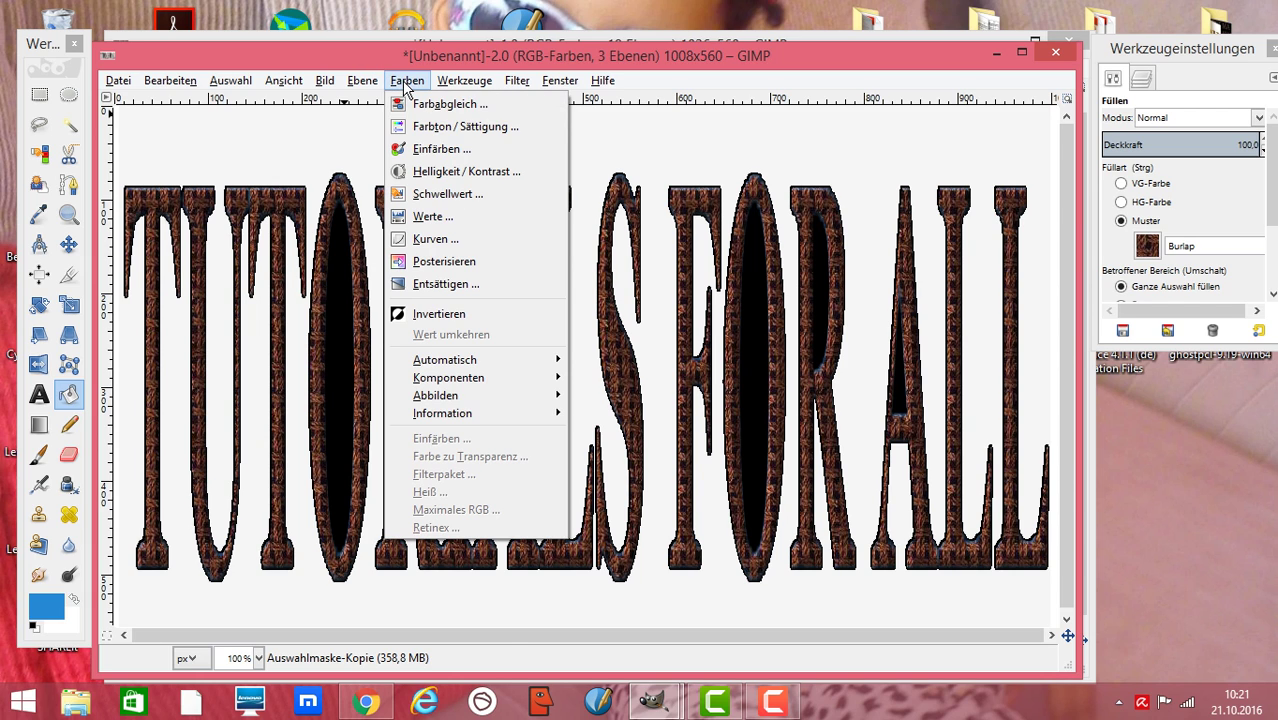
click(430, 150)
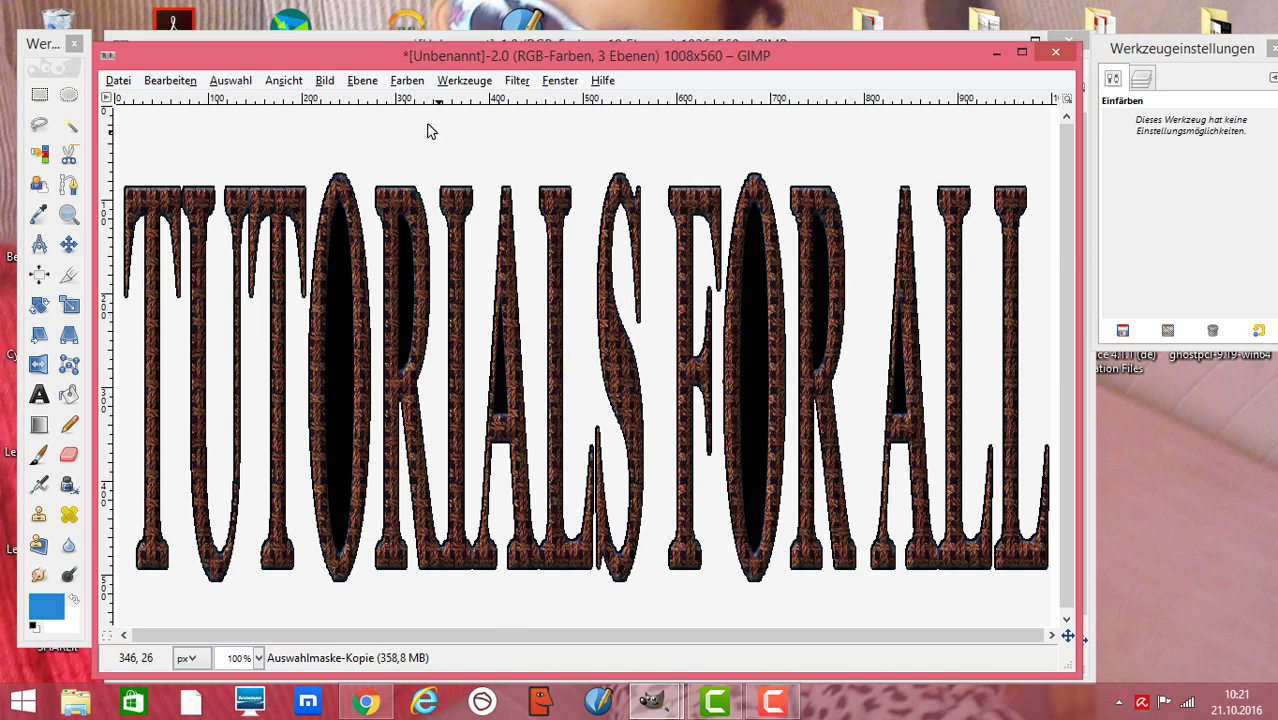
click(406, 82)
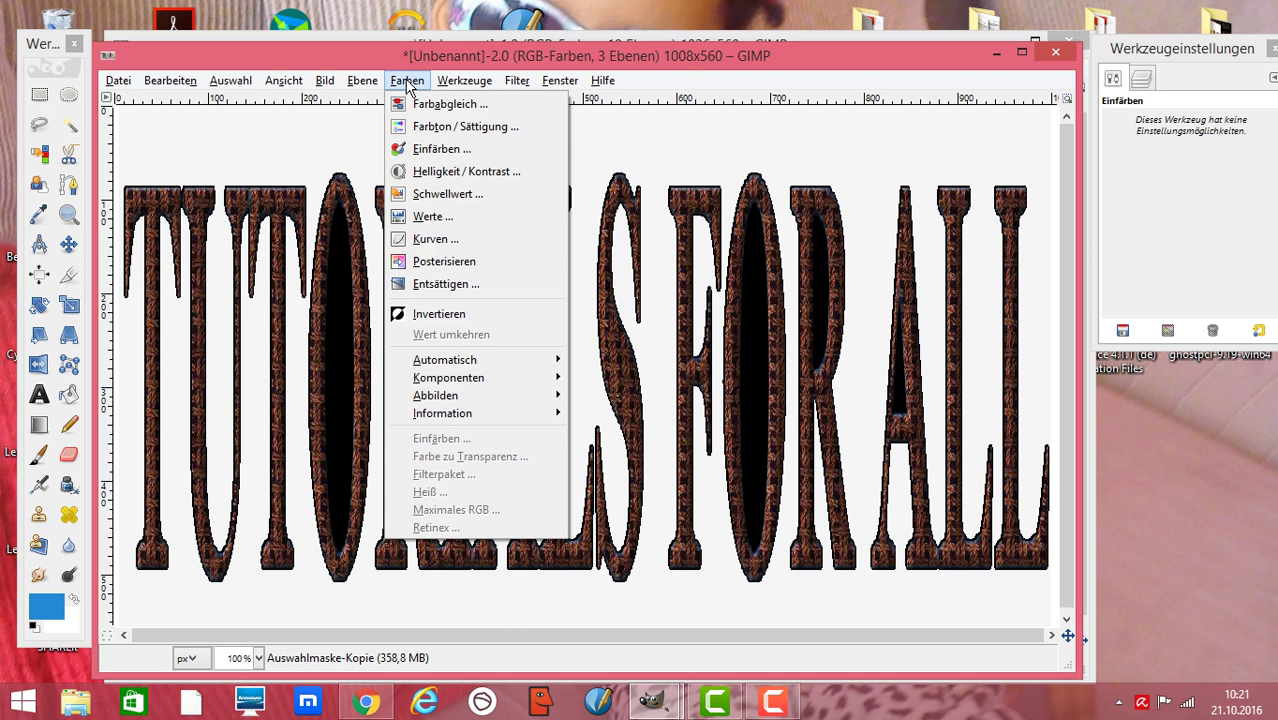
click(432, 150)
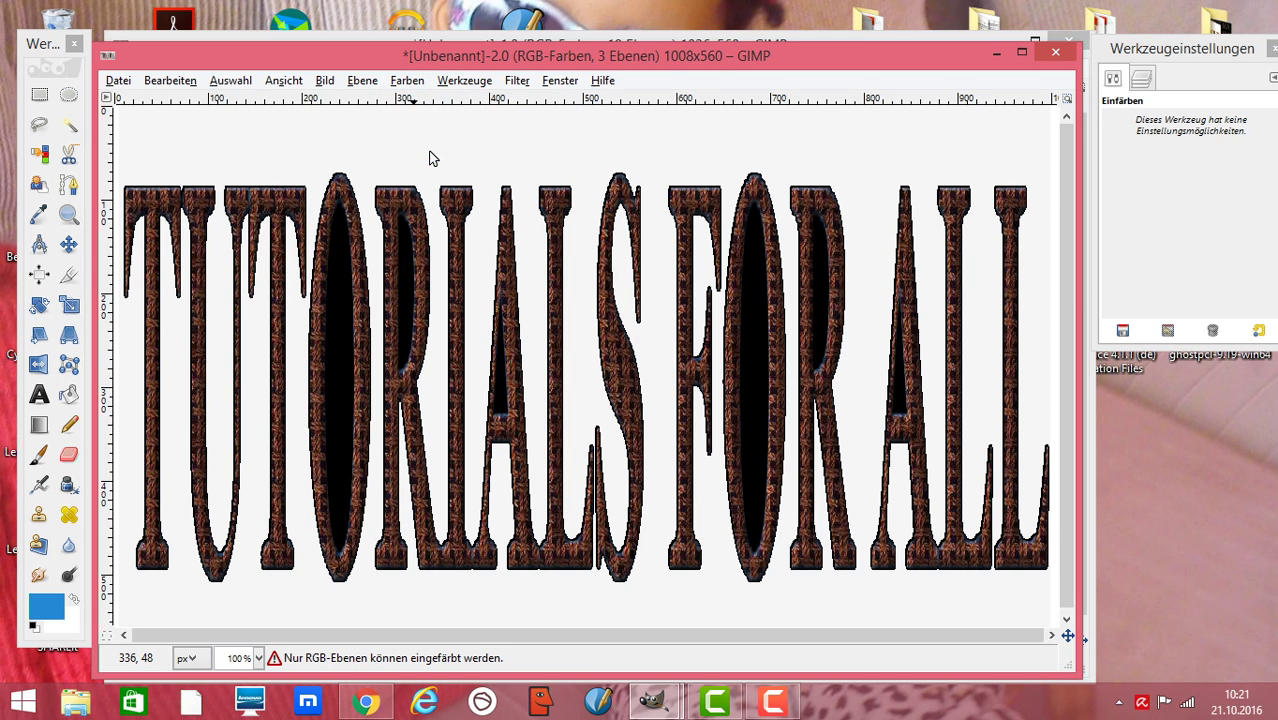